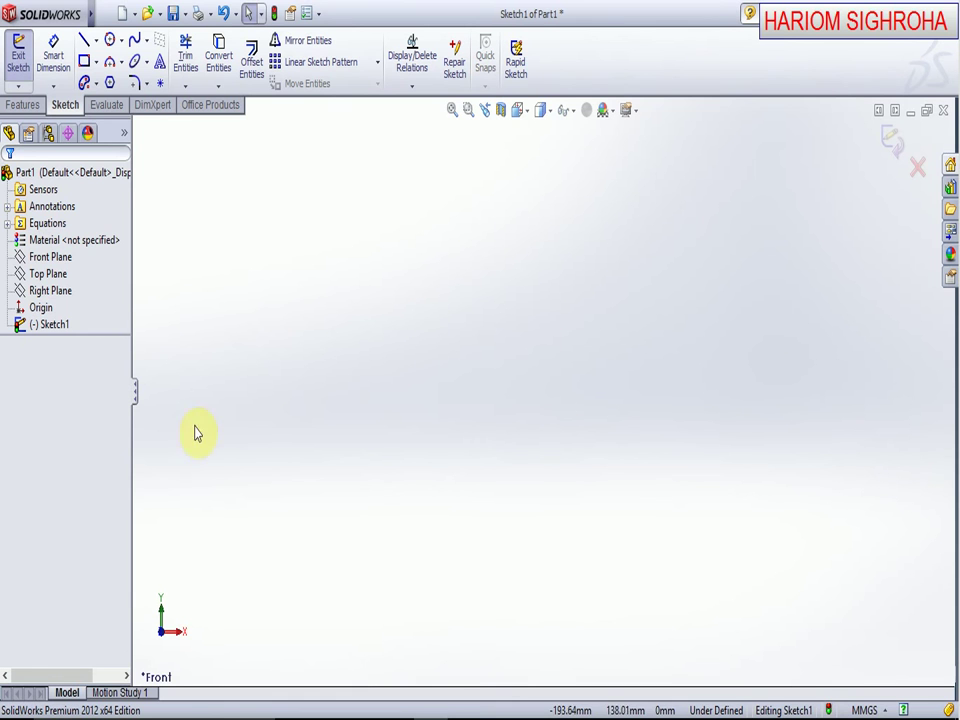
Draw a corner rectangle mid-sketch and a zigzag chain of six lines crossing beyond it
click(84, 61)
mouse_move(427, 319)
mouse_down()
mouse_move(619, 482)
mouse_move(629, 480)
mouse_up()
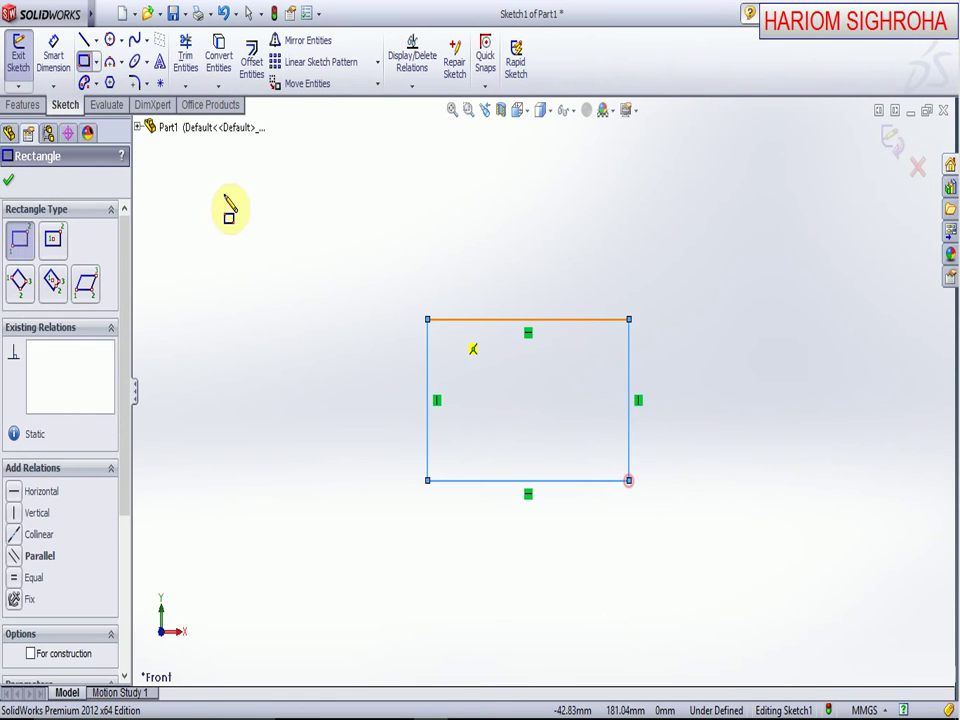
click(84, 40)
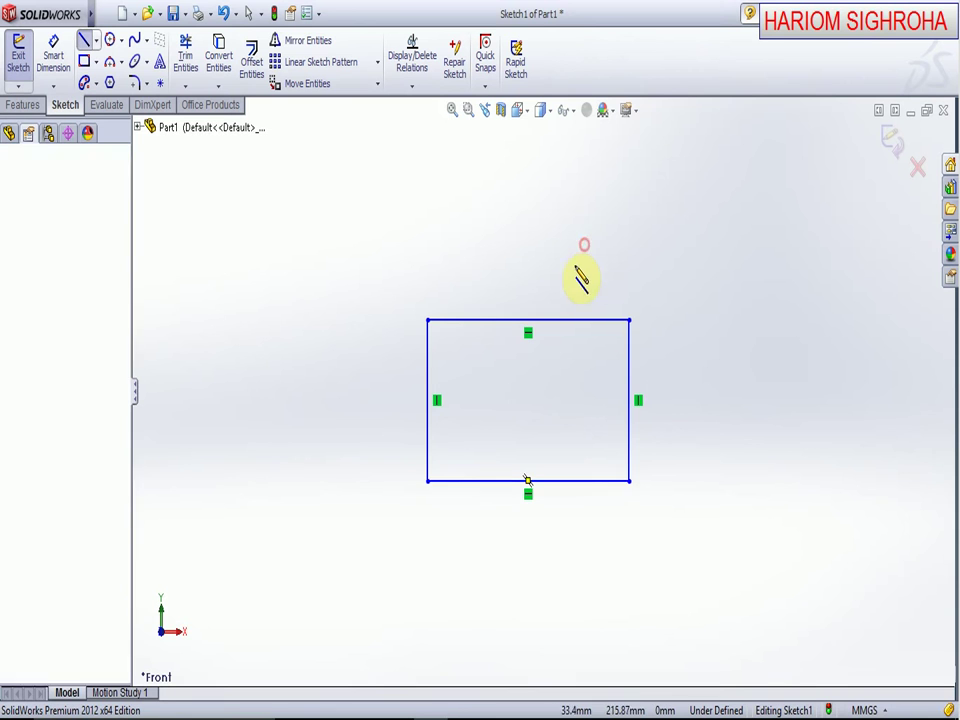
click(584, 244)
click(490, 521)
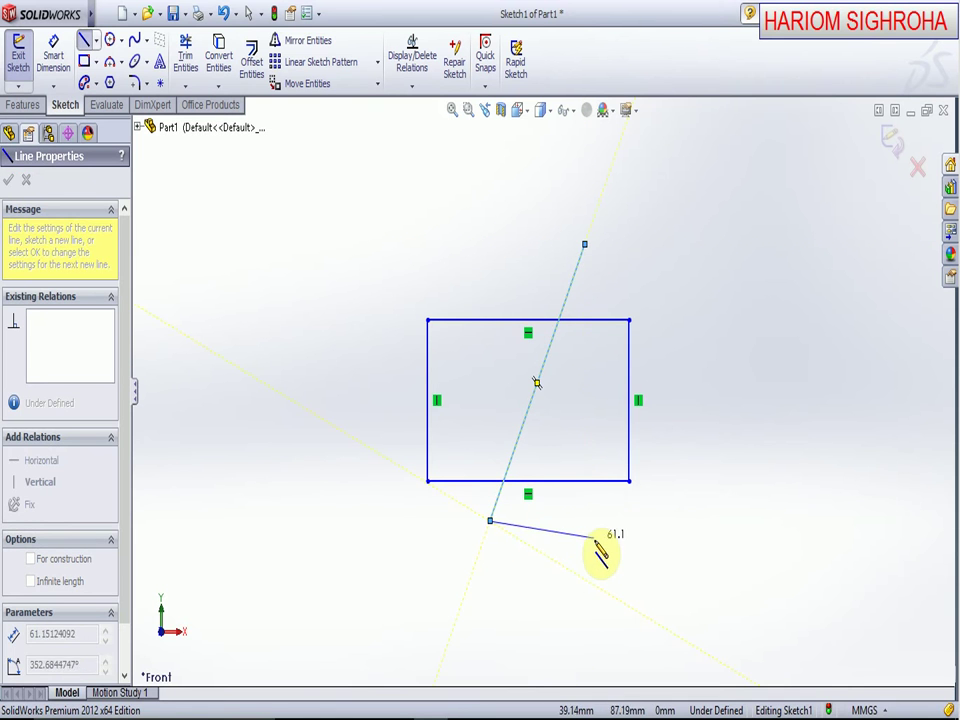
click(596, 539)
click(462, 273)
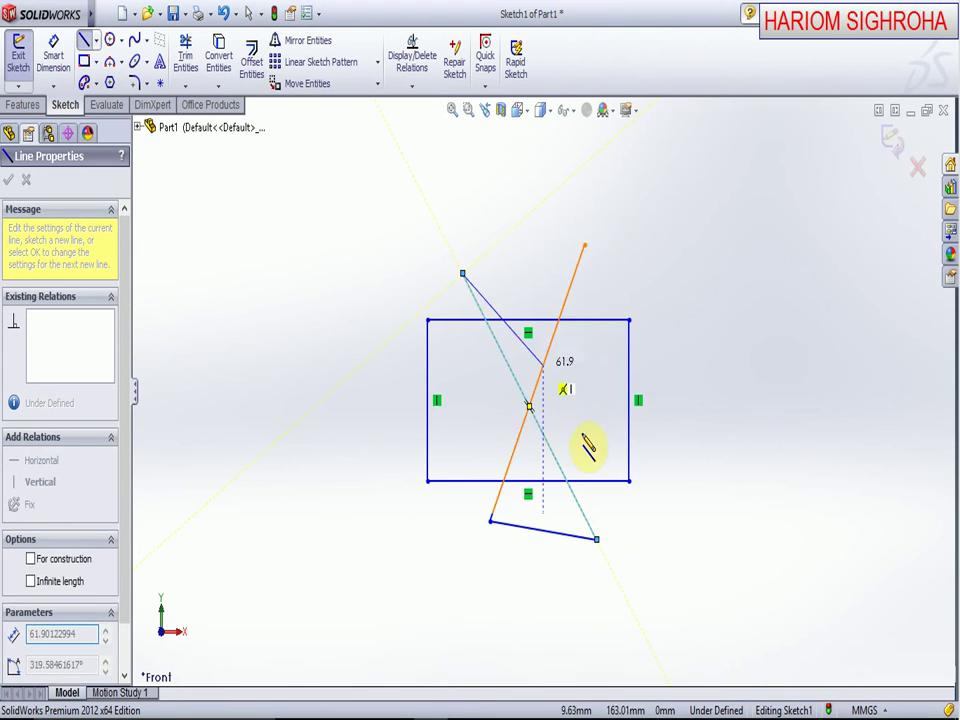
click(634, 519)
click(385, 370)
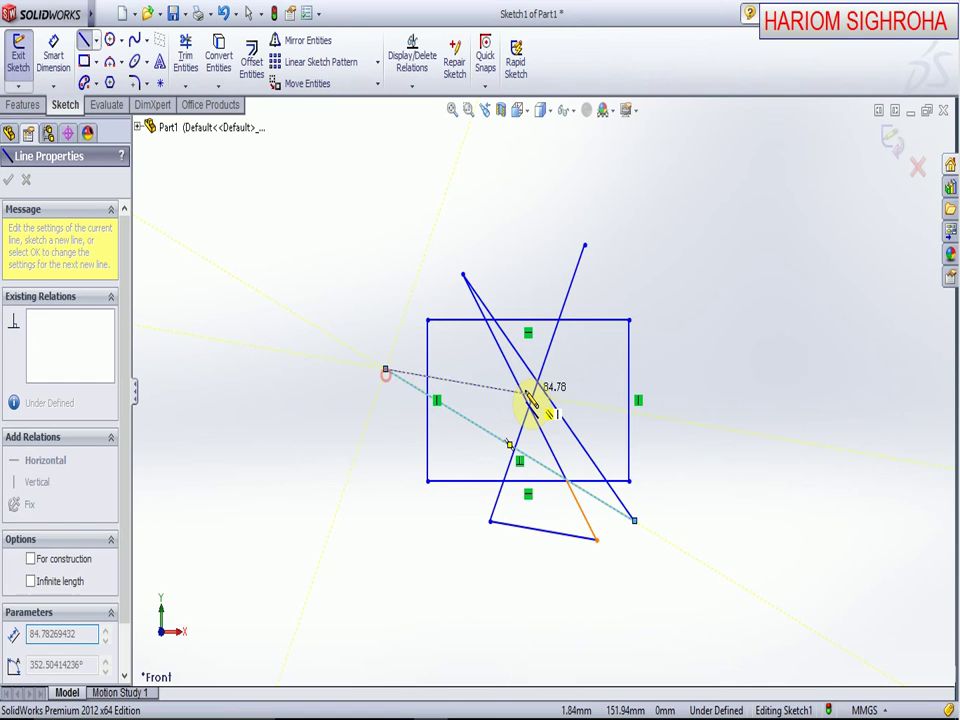
click(692, 397)
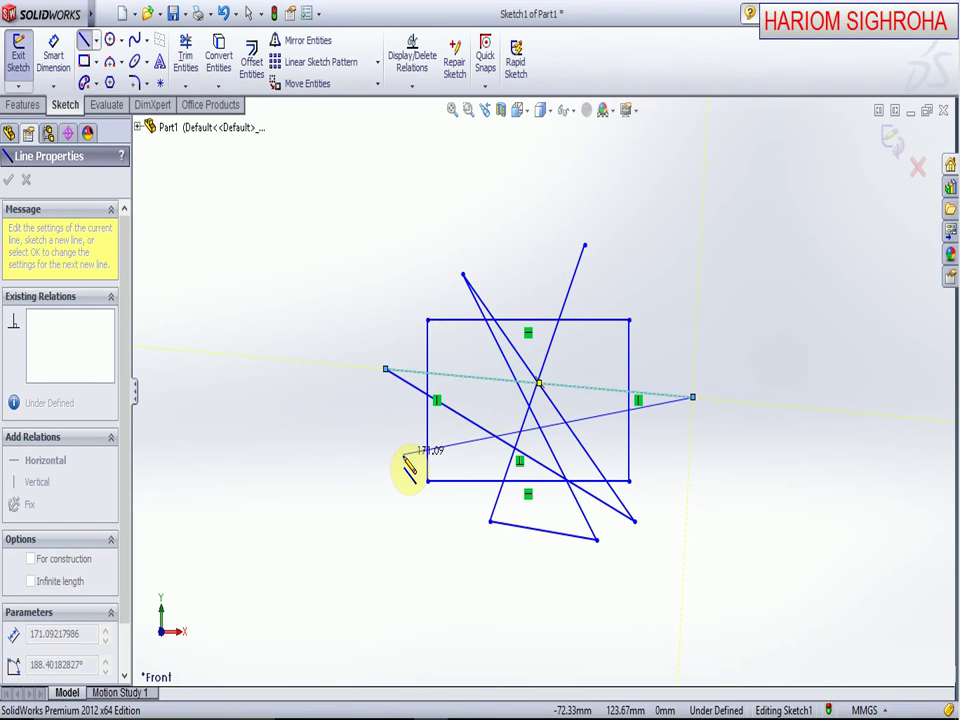
right_click(339, 348)
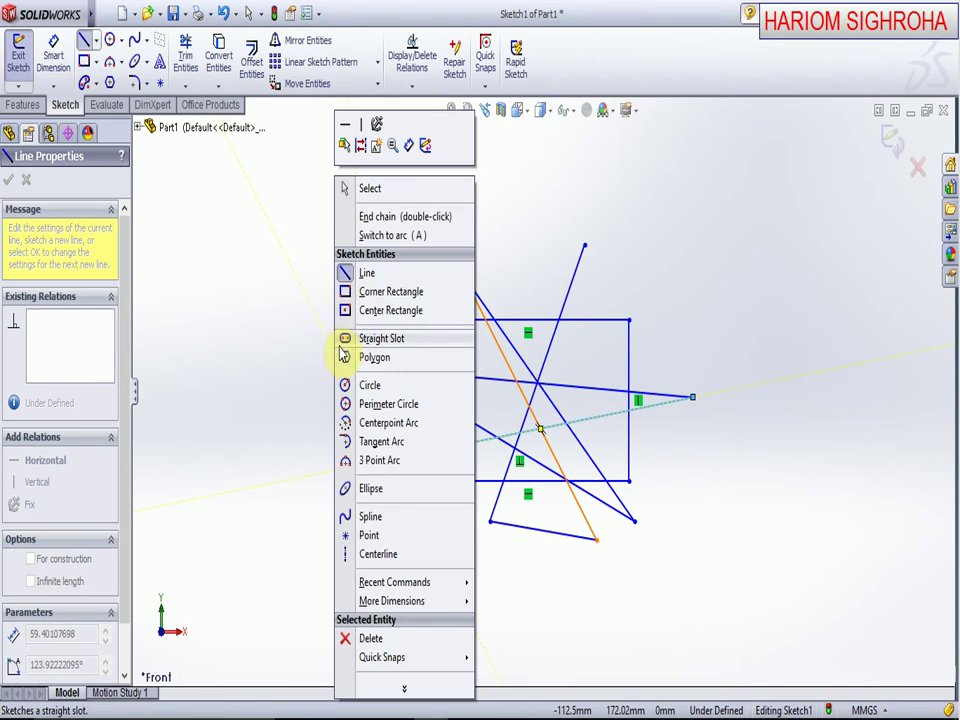
click(375, 190)
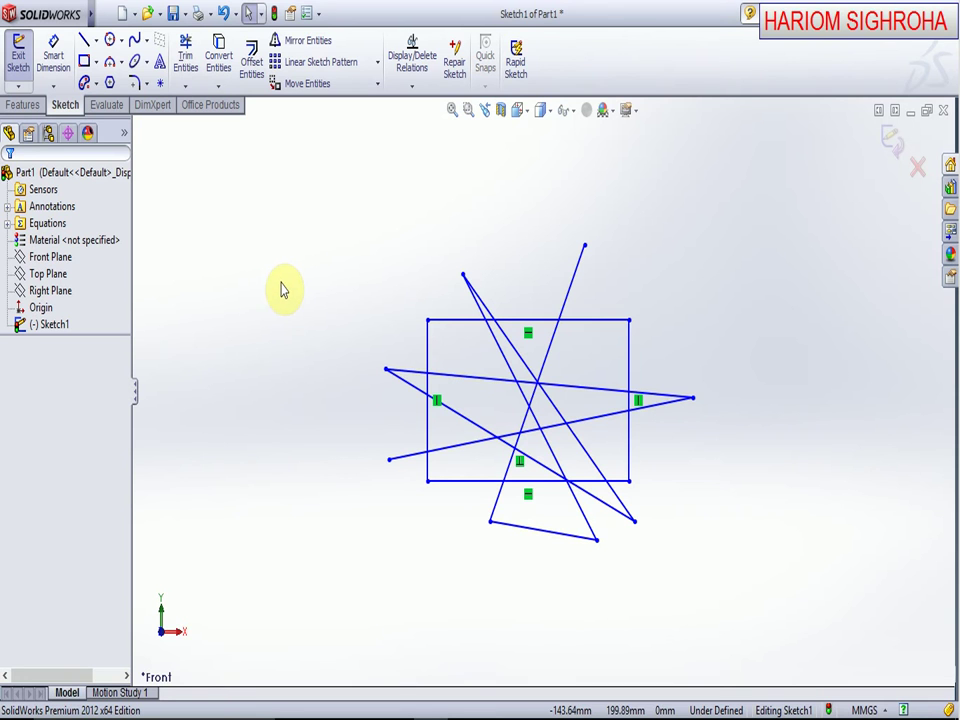
click(185, 57)
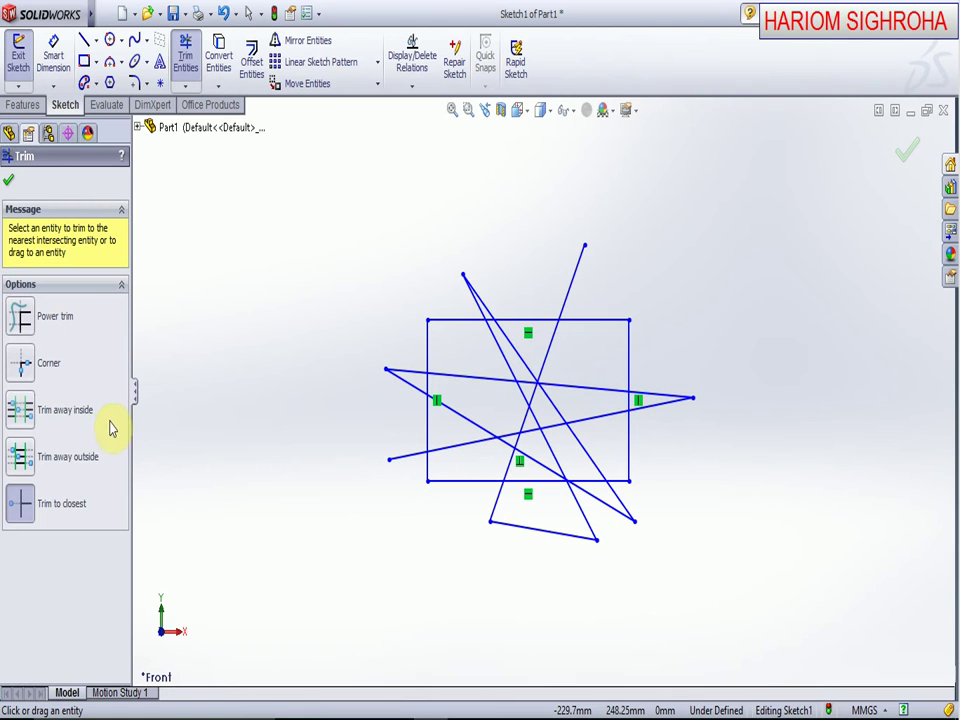
click(28, 318)
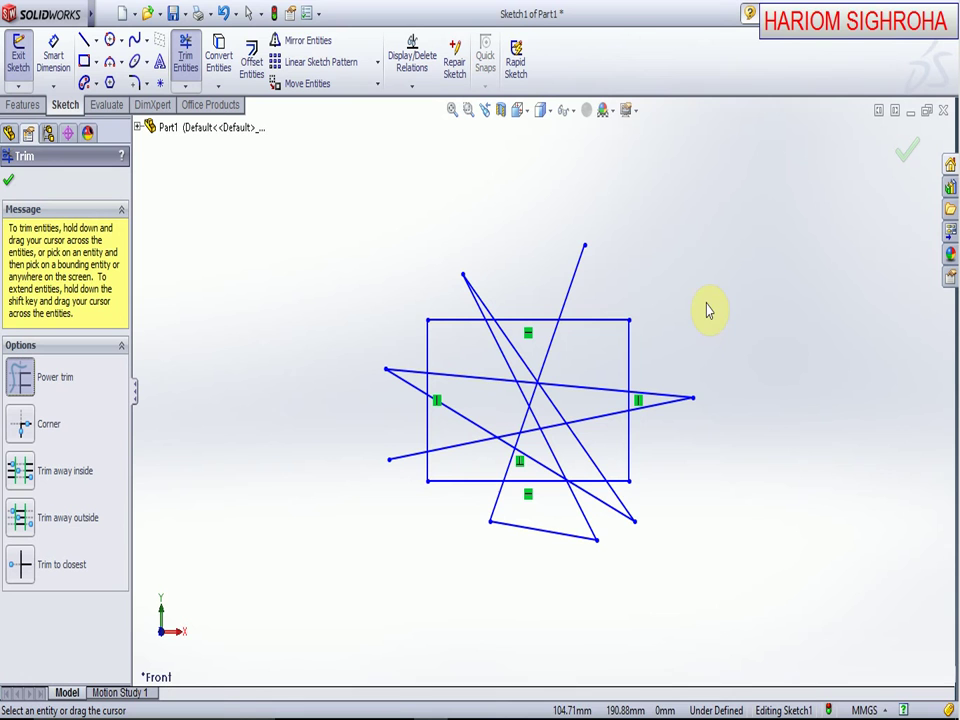
click(636, 292)
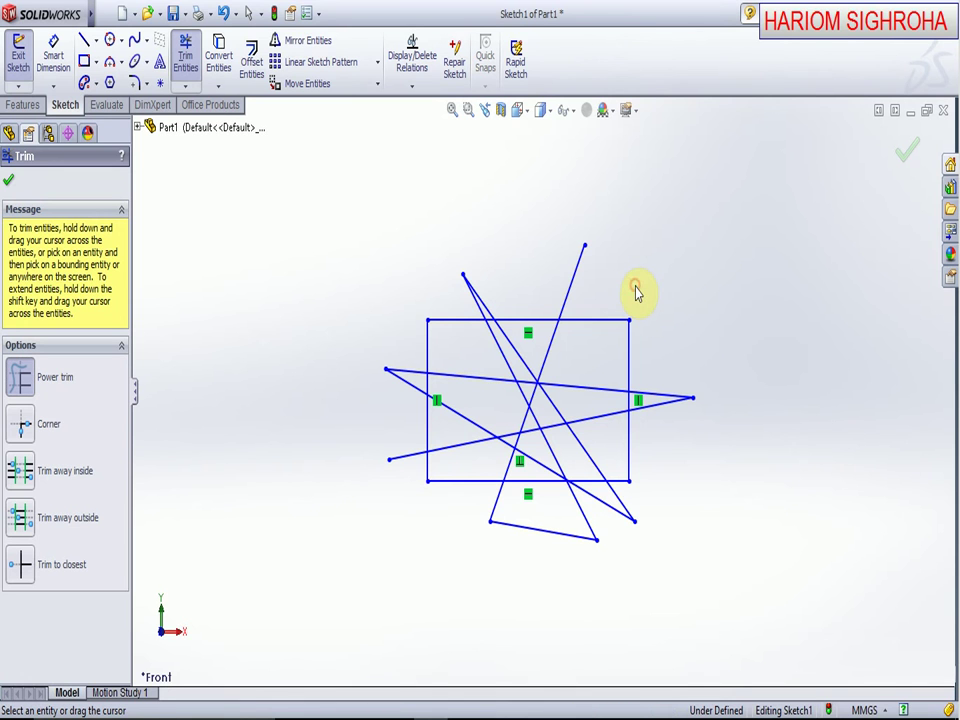
mouse_move(586, 293)
mouse_down()
mouse_move(461, 309)
mouse_move(364, 368)
mouse_move(637, 421)
mouse_move(662, 481)
mouse_move(455, 410)
mouse_move(722, 282)
mouse_move(416, 473)
mouse_move(484, 395)
mouse_move(587, 371)
mouse_move(555, 320)
mouse_move(497, 386)
mouse_move(701, 424)
mouse_move(629, 369)
mouse_move(562, 428)
mouse_move(502, 528)
mouse_move(540, 535)
mouse_move(489, 485)
mouse_move(467, 483)
mouse_move(611, 469)
mouse_move(644, 409)
mouse_move(602, 402)
mouse_move(605, 366)
mouse_move(564, 424)
mouse_move(511, 409)
mouse_move(543, 444)
mouse_up()
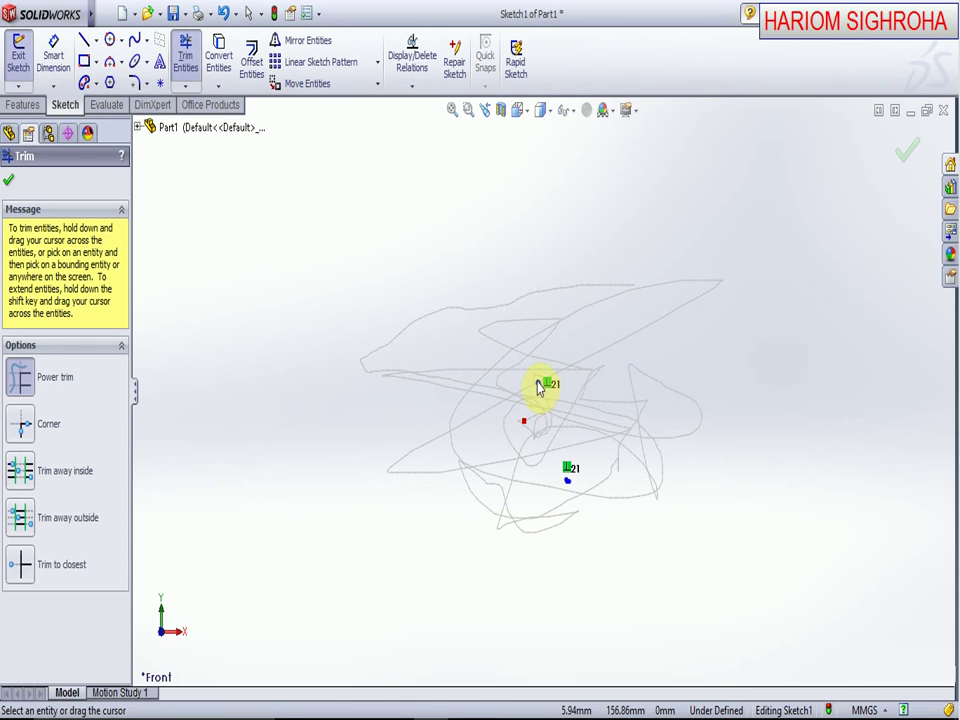
mouse_move(538, 387)
mouse_down()
mouse_move(574, 465)
mouse_move(566, 478)
mouse_move(588, 494)
mouse_move(552, 425)
mouse_move(591, 350)
mouse_move(491, 334)
mouse_move(686, 440)
mouse_move(510, 345)
mouse_up()
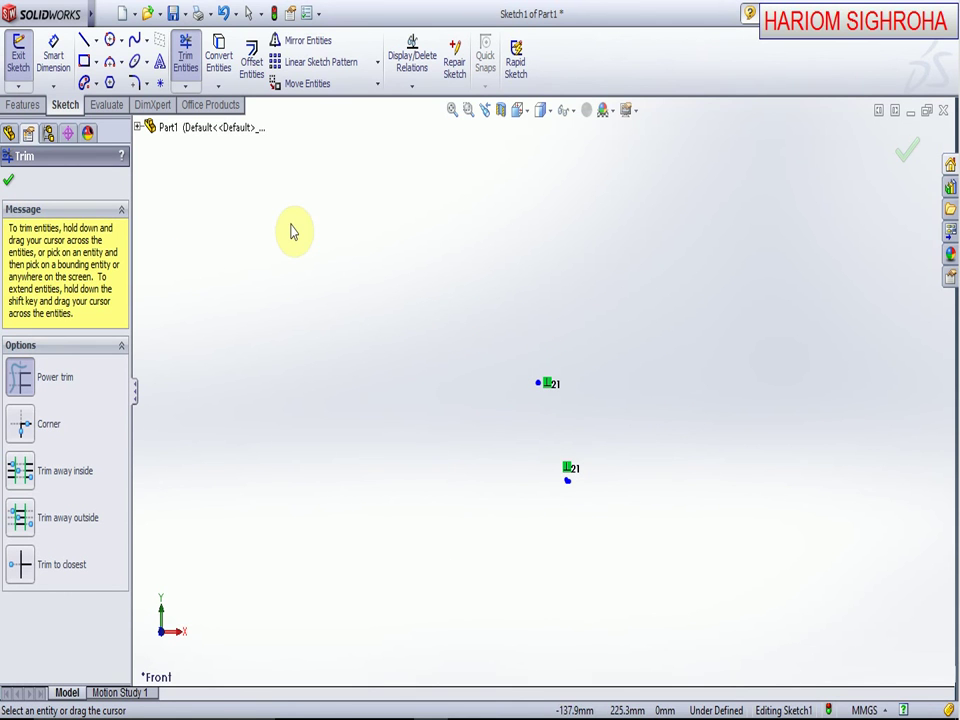
click(224, 16)
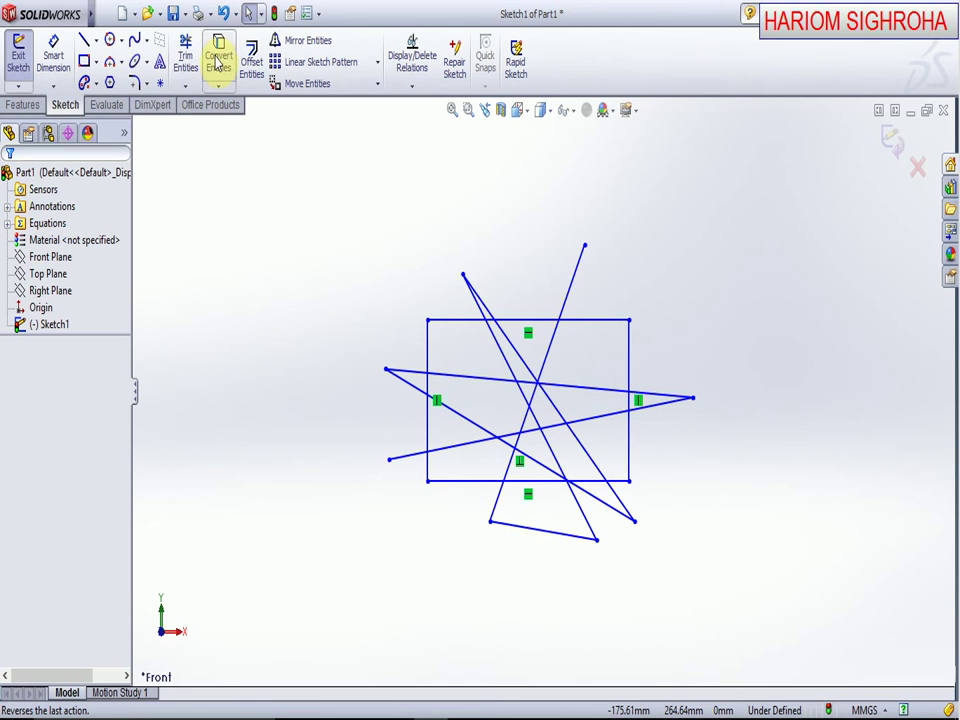
click(185, 58)
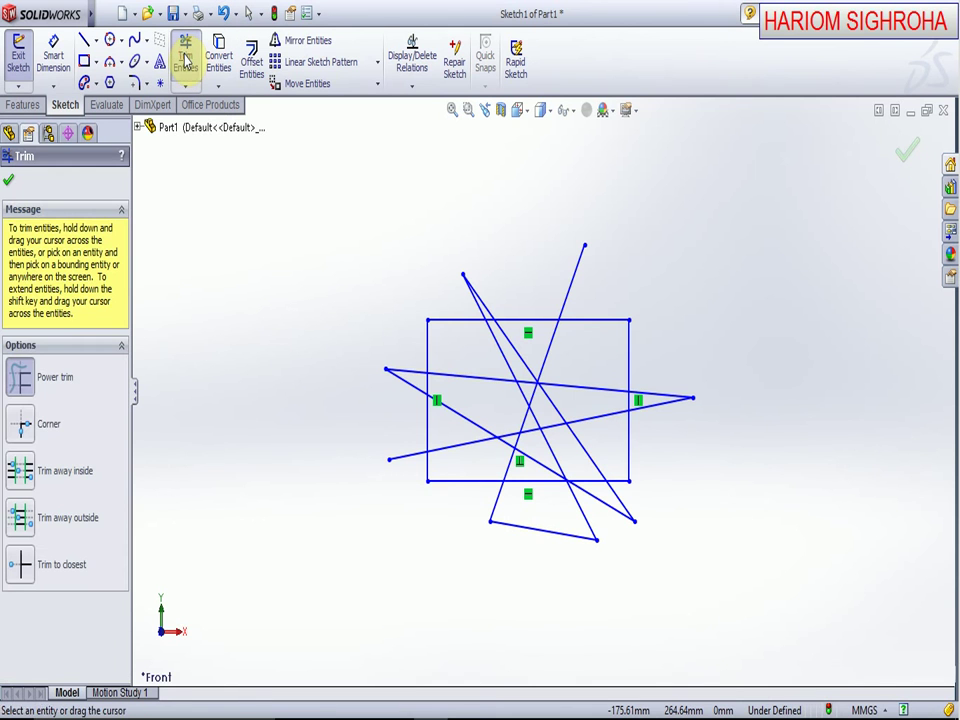
click(40, 428)
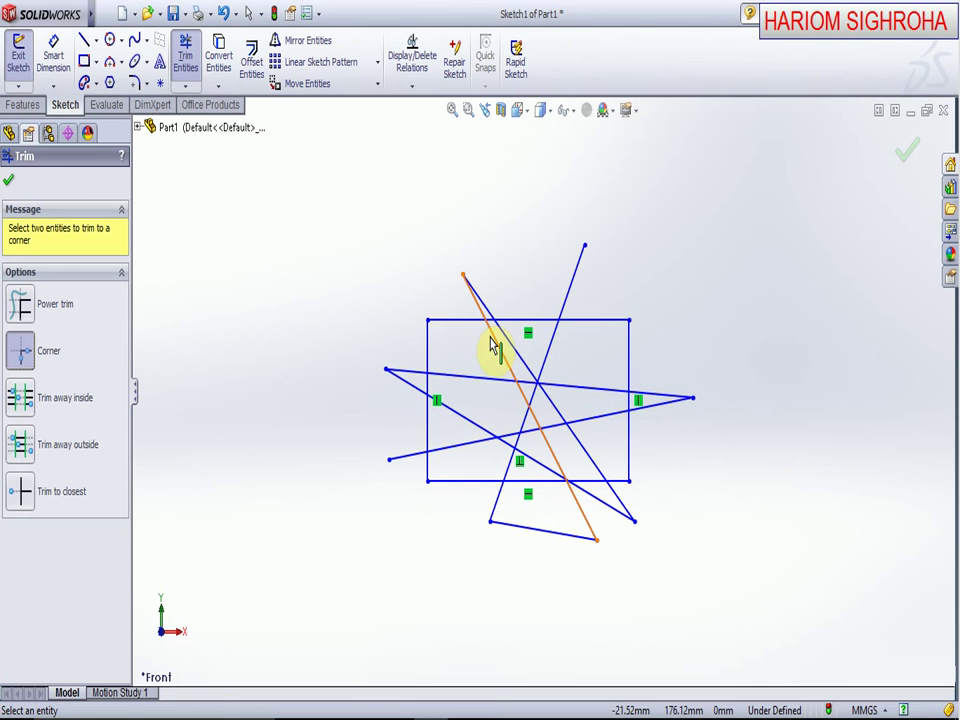
click(499, 348)
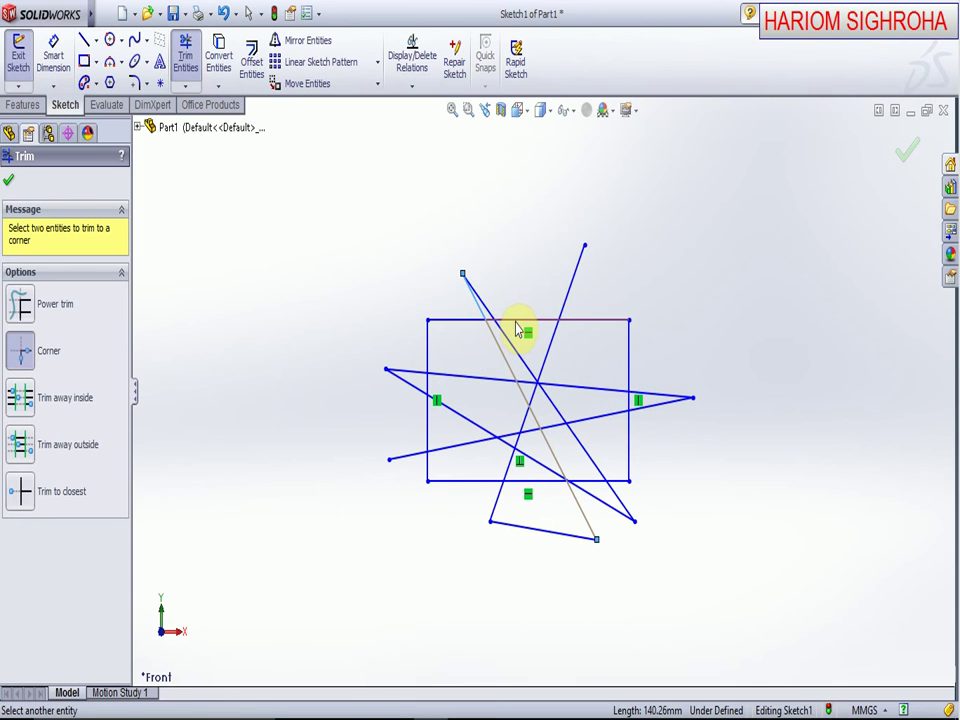
click(517, 328)
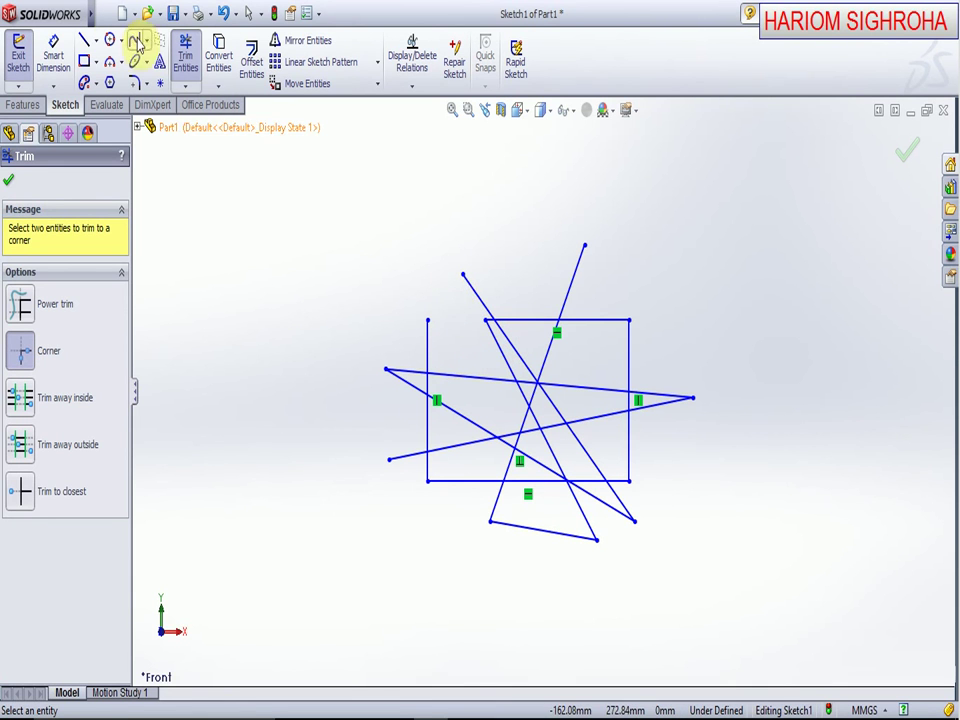
click(223, 13)
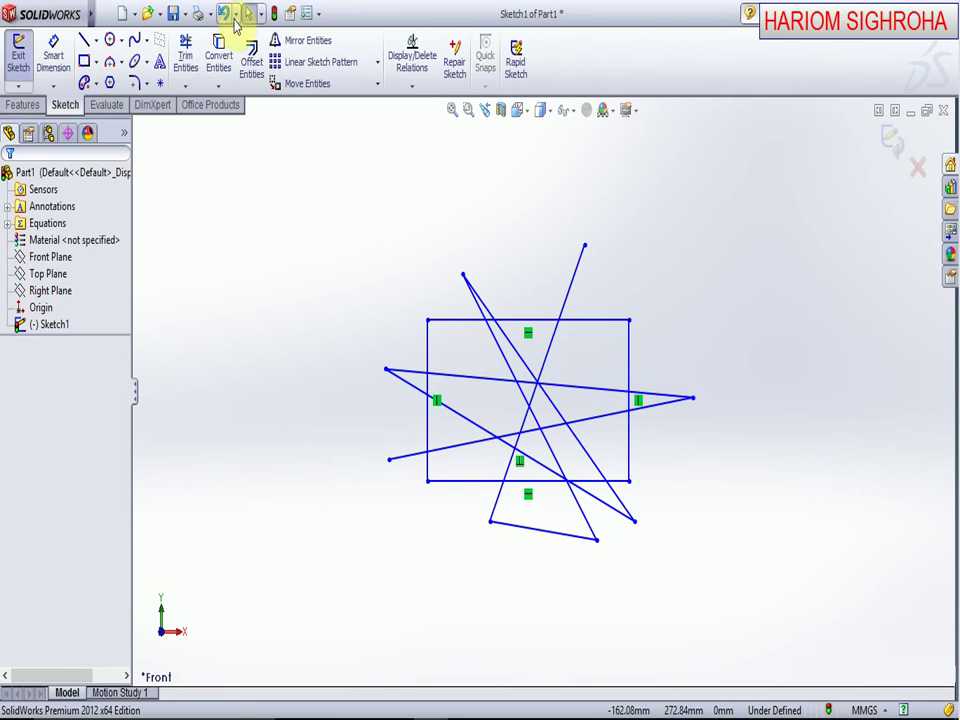
Trim away inside the rectangle's top and bottom edges, cutting four crossing lines
click(185, 47)
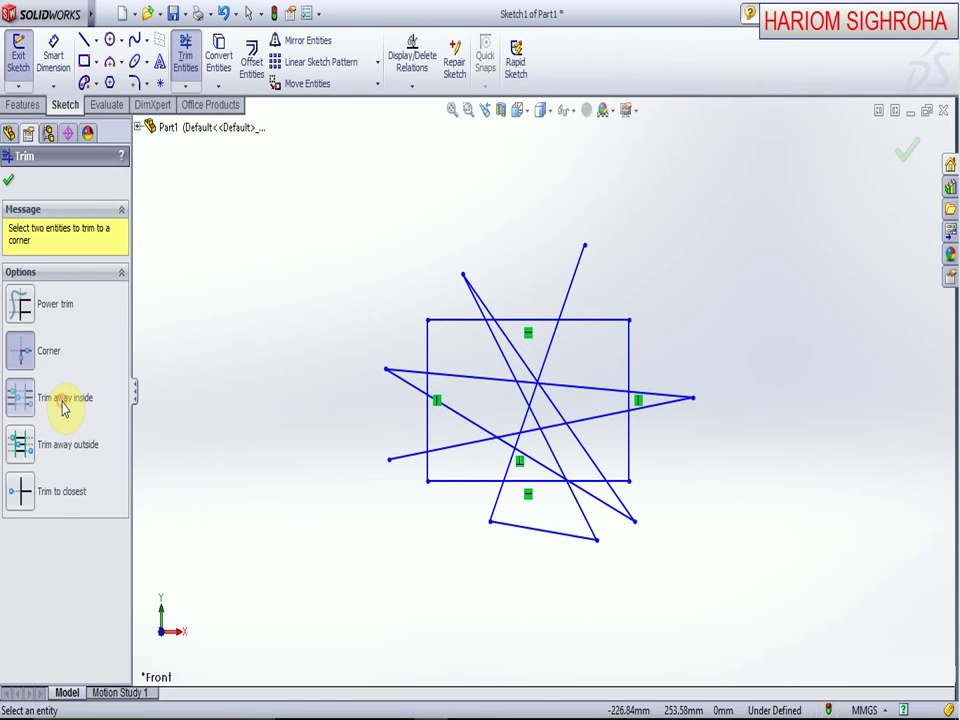
click(63, 402)
click(588, 321)
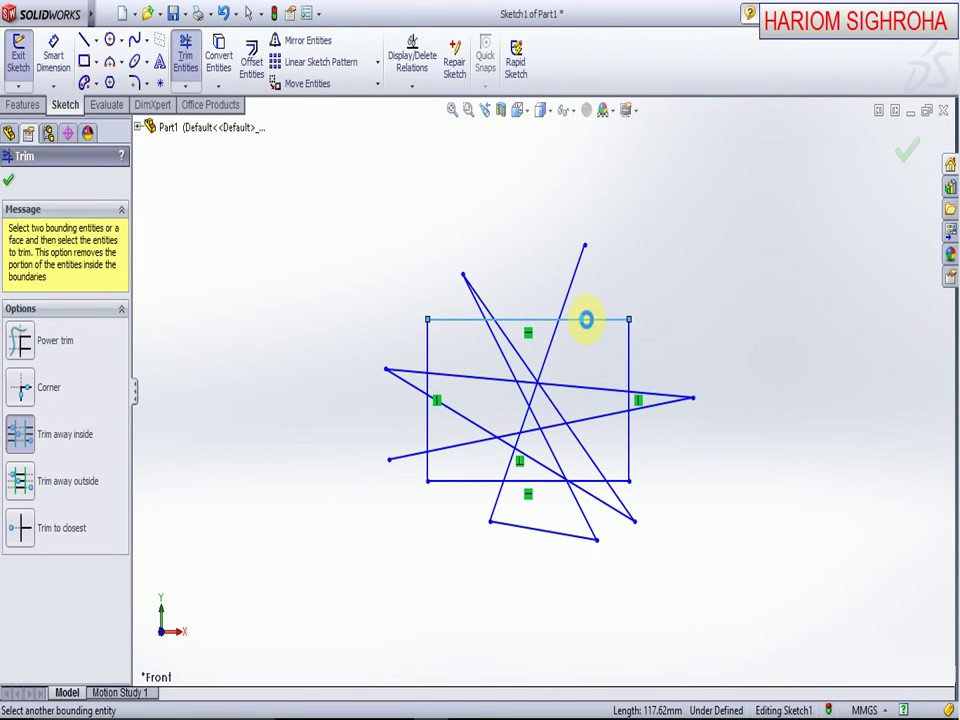
click(477, 481)
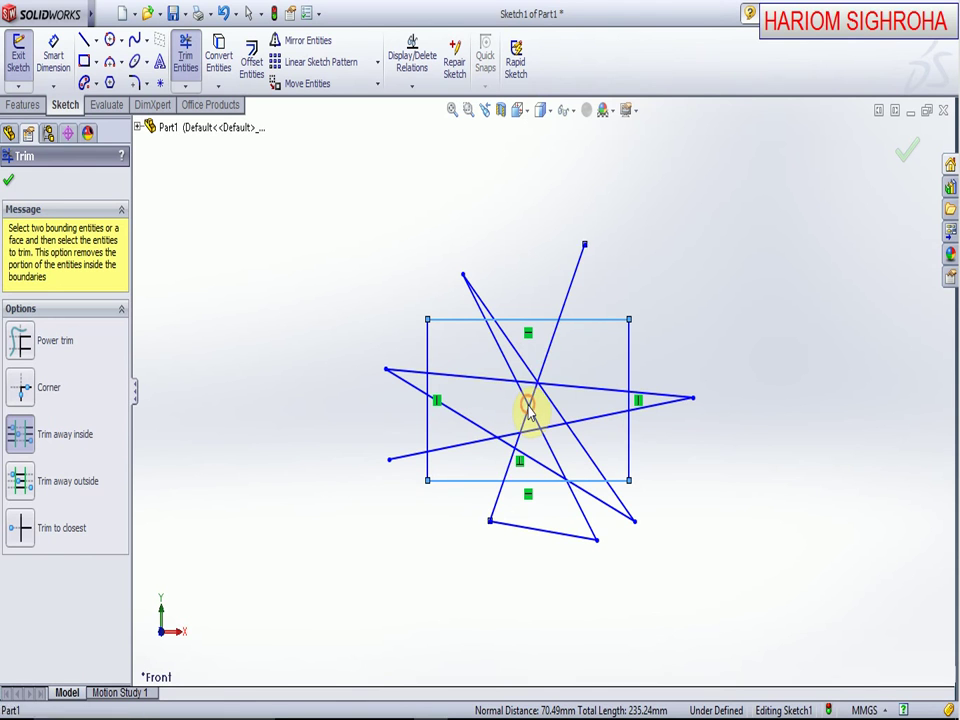
click(529, 410)
click(546, 400)
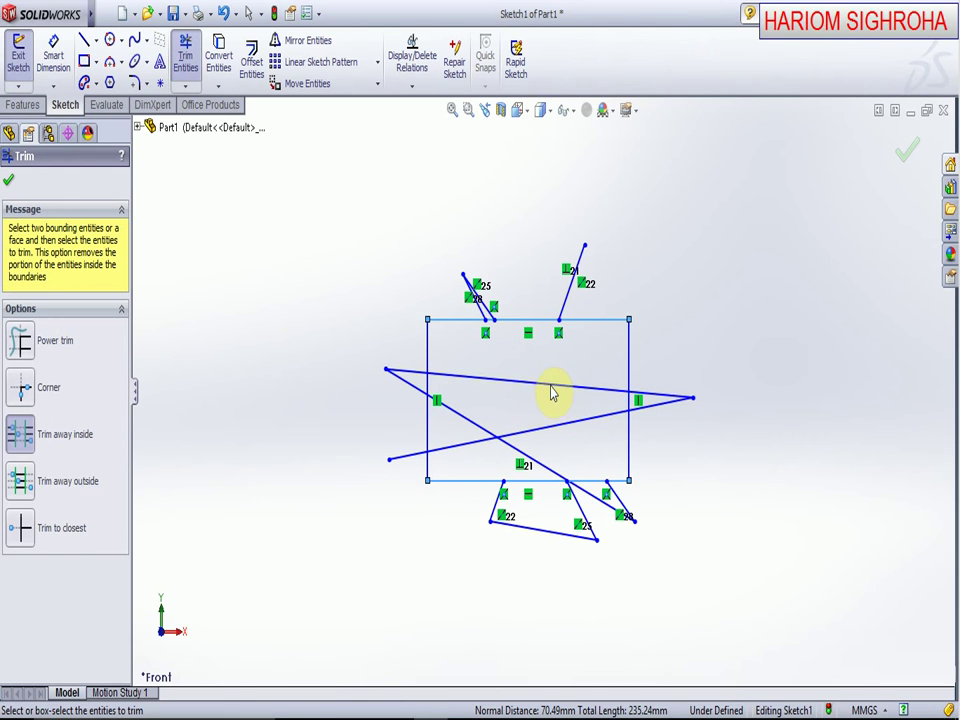
click(550, 386)
click(548, 430)
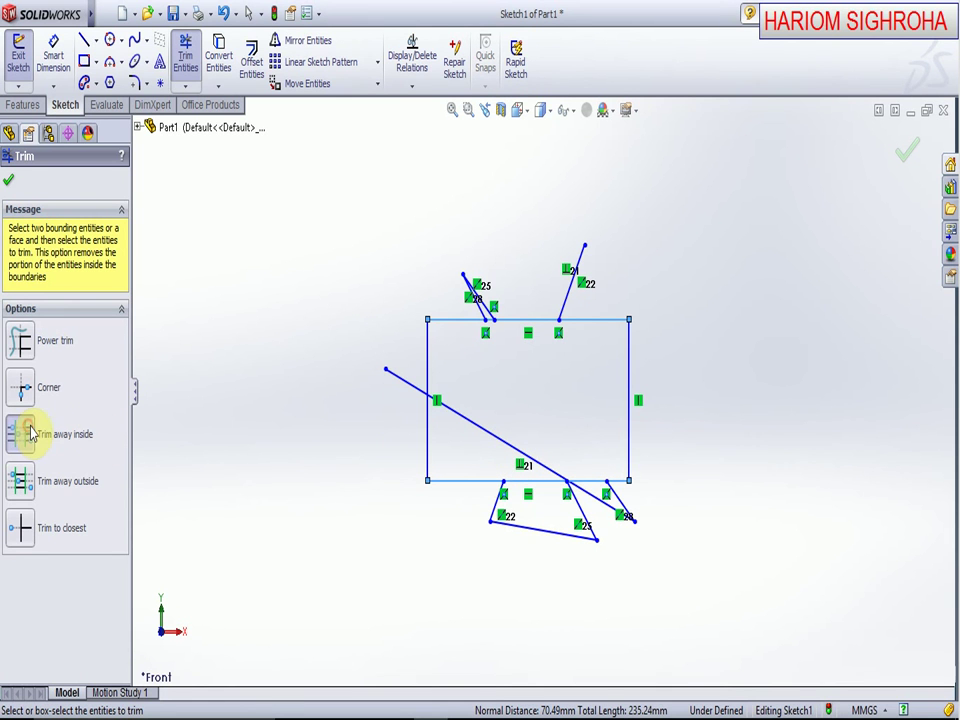
Reselect the bottom and top edges as trim boundaries, then close the trim session
scroll(583, 476, up, 5)
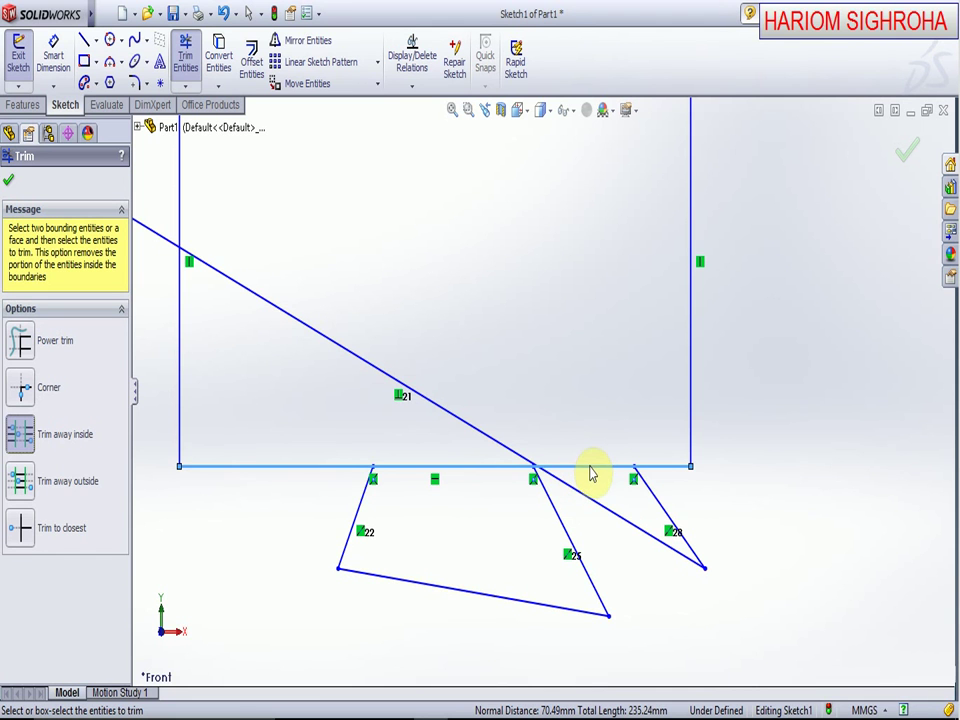
click(591, 467)
scroll(591, 298, down, 3)
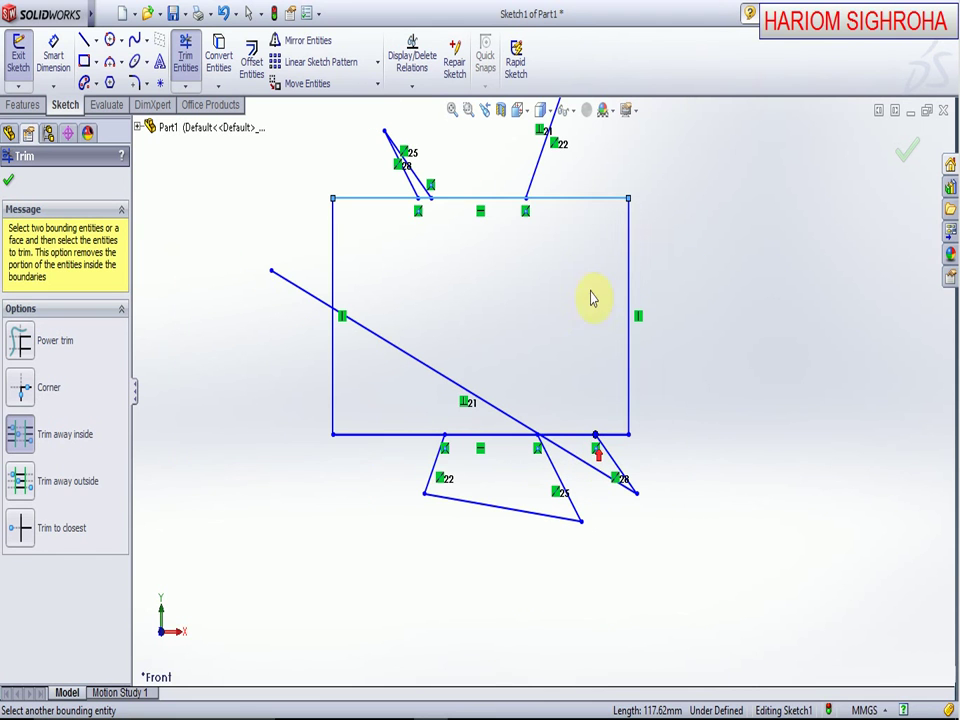
click(580, 205)
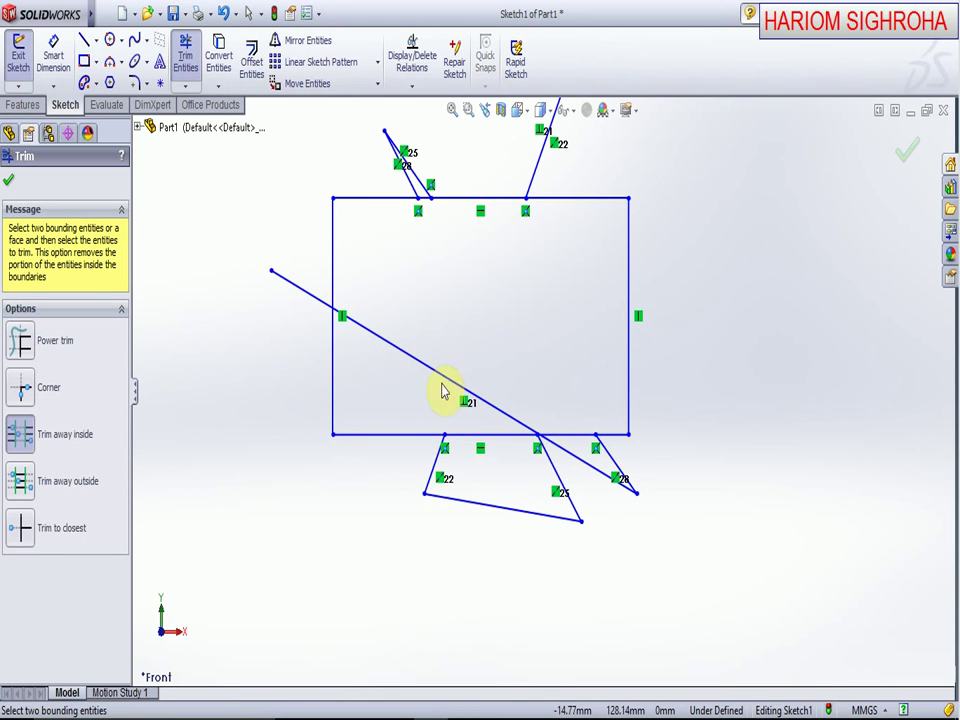
click(9, 180)
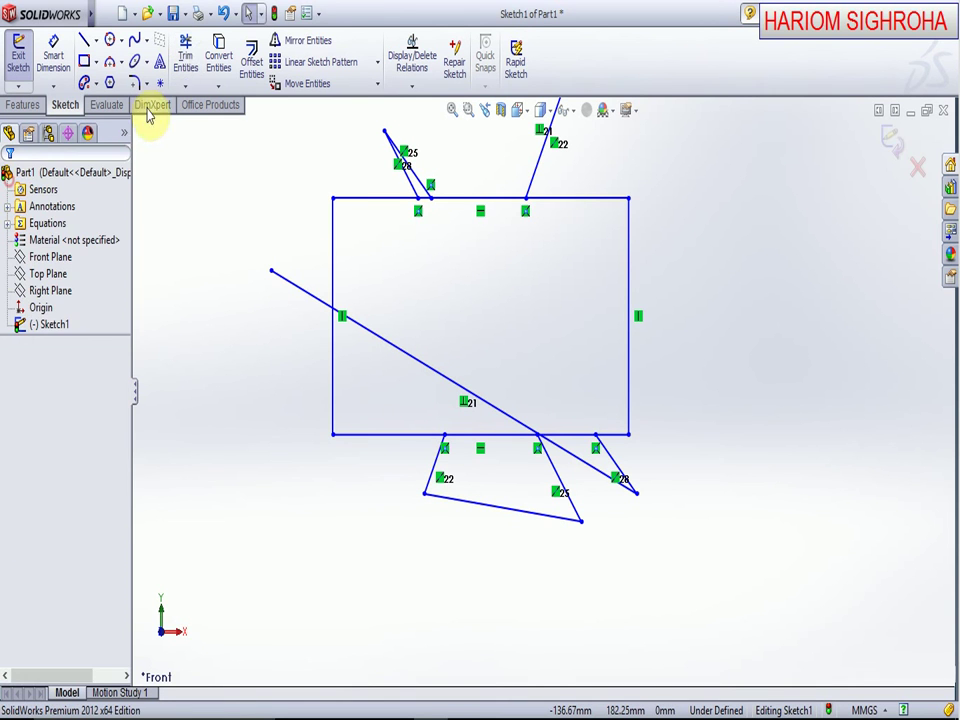
Trim away the diagonal's portion inside the rectangle between its bottom and left edges
click(186, 55)
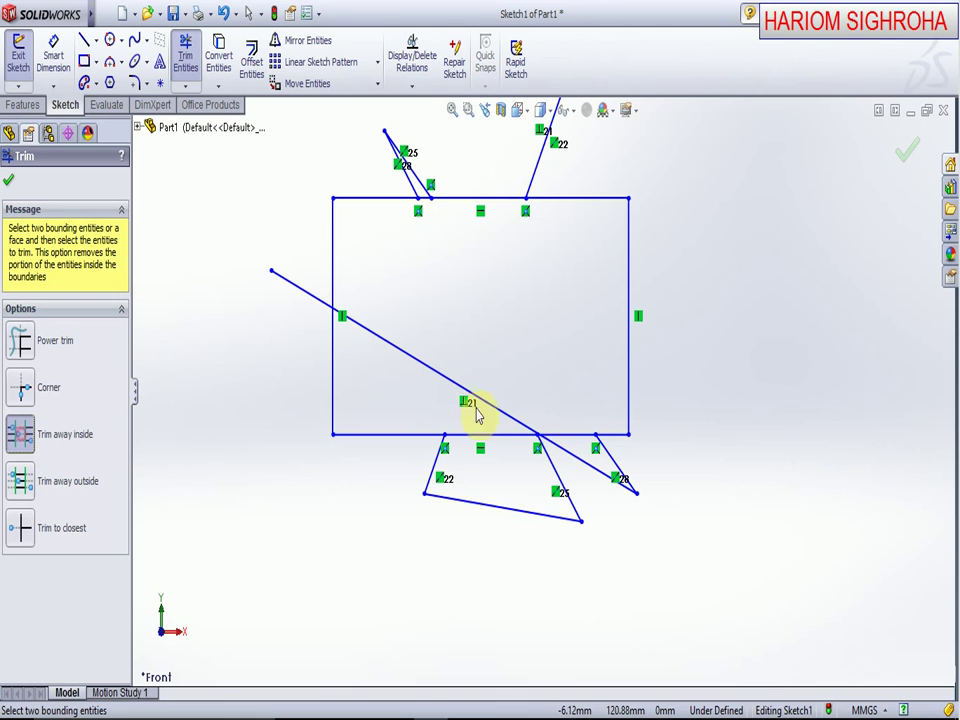
click(558, 434)
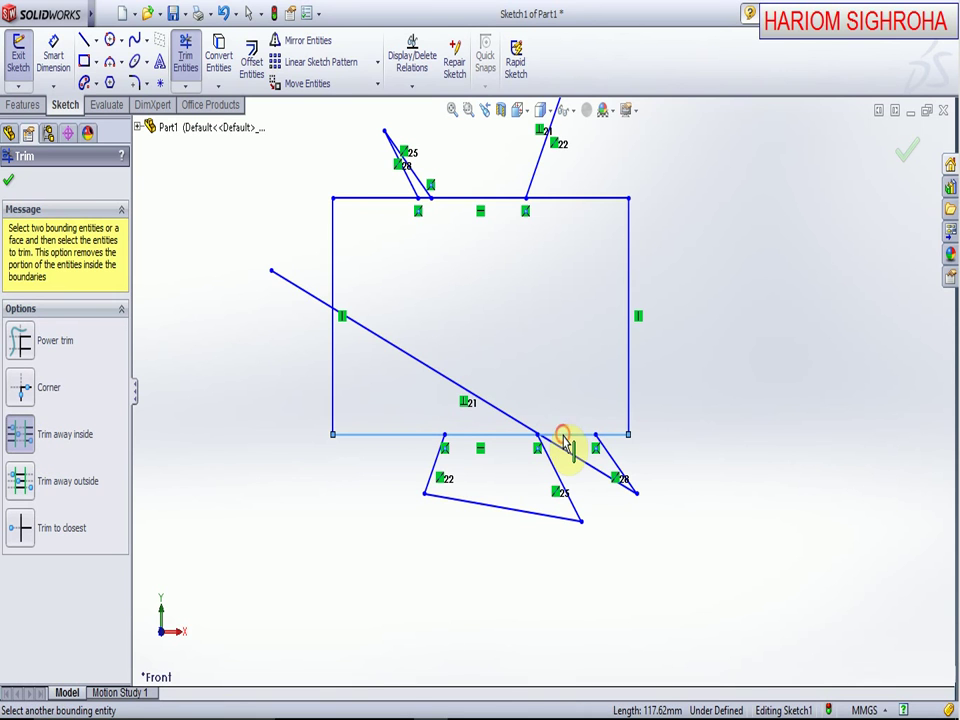
click(332, 280)
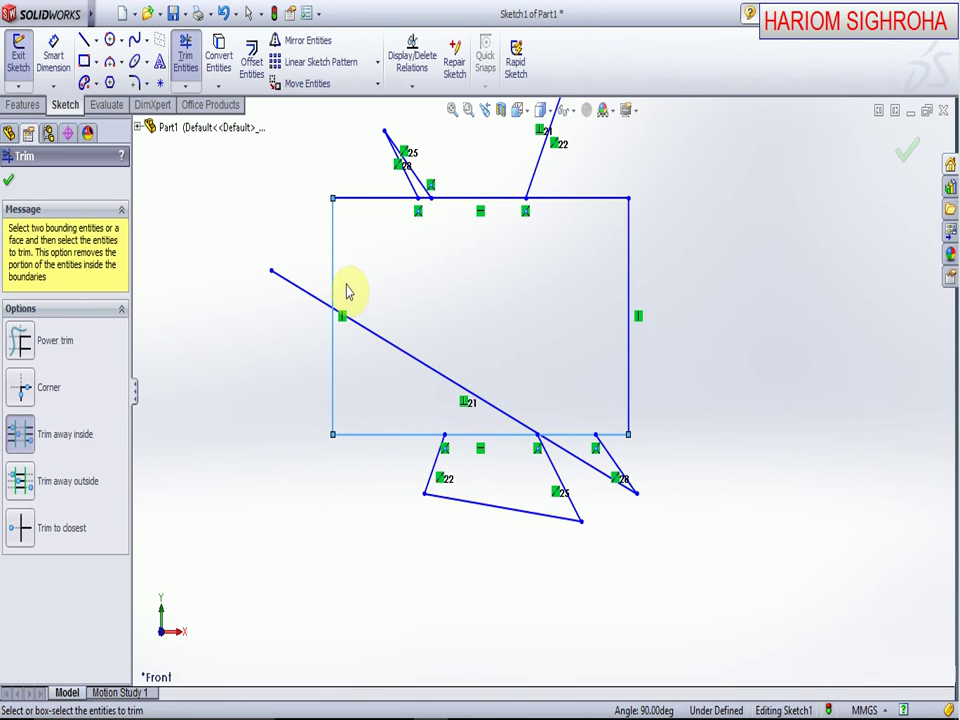
click(407, 354)
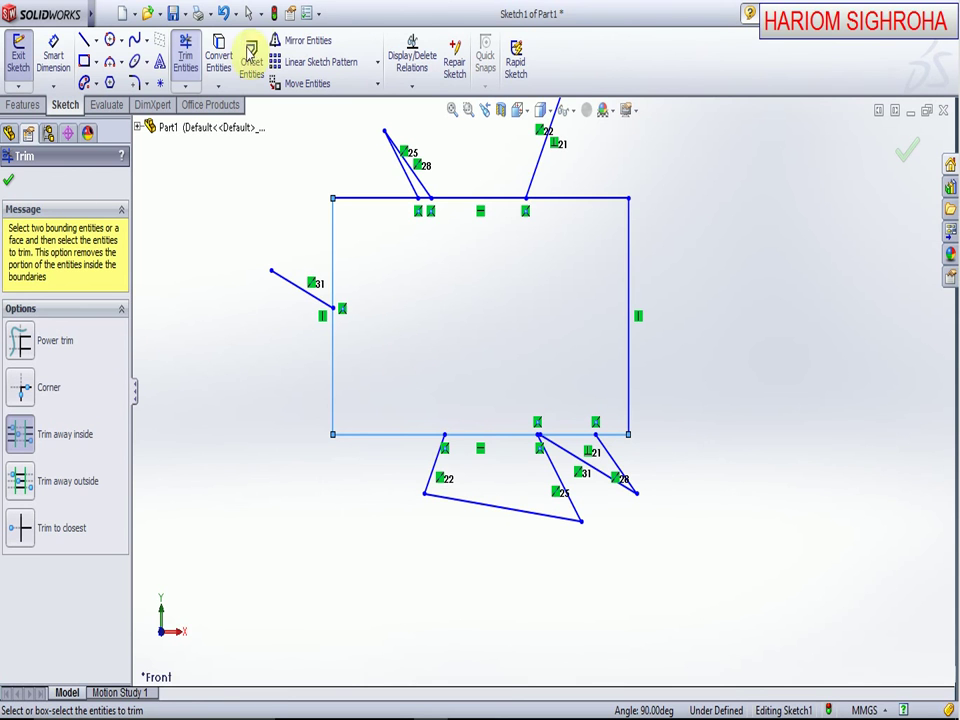
Undo six times to restore every trimmed line, then reopen Trim Entities
click(223, 13)
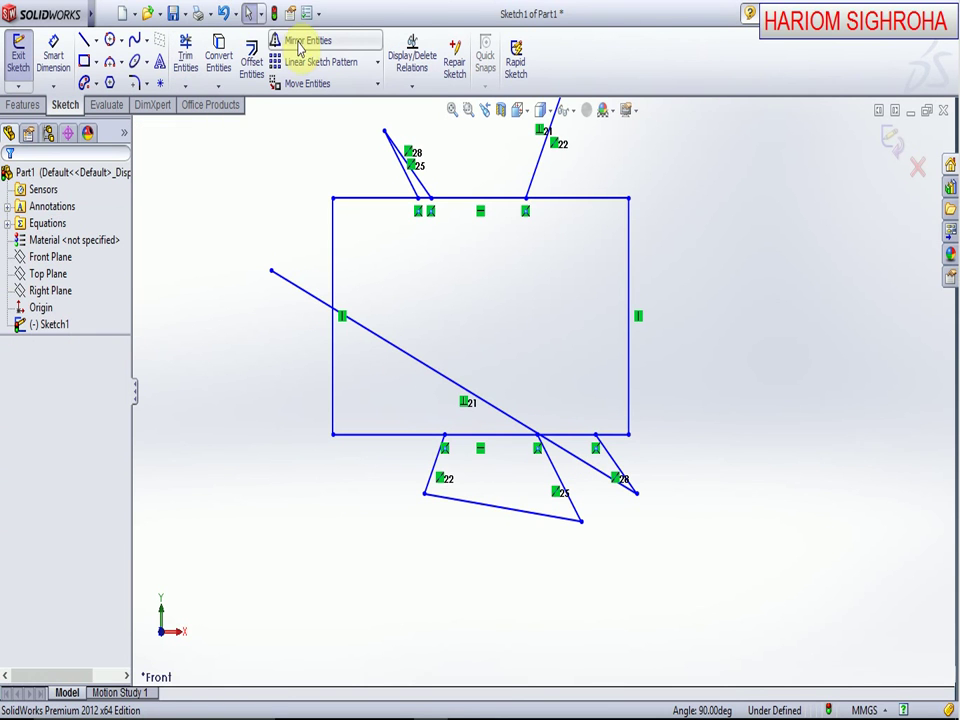
click(223, 13)
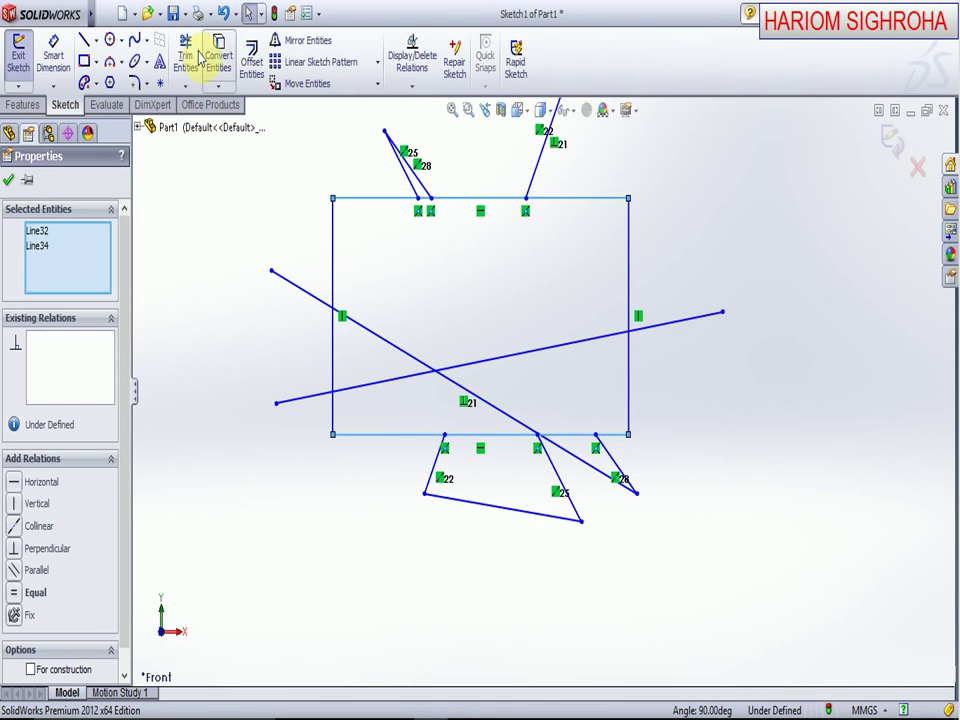
click(224, 13)
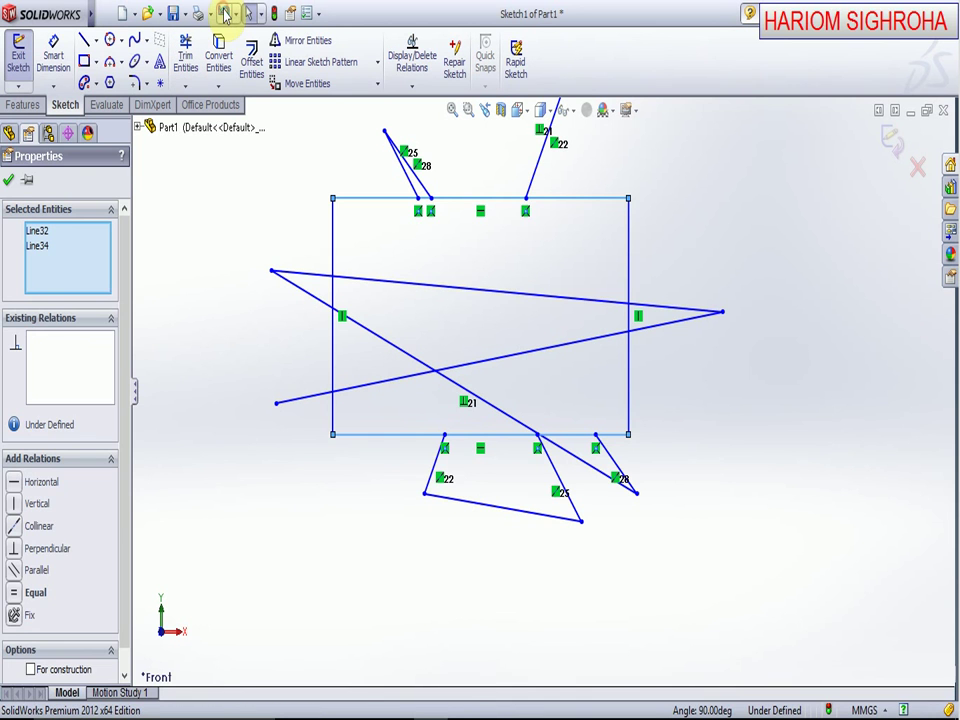
click(224, 13)
click(224, 13)
click(224, 13)
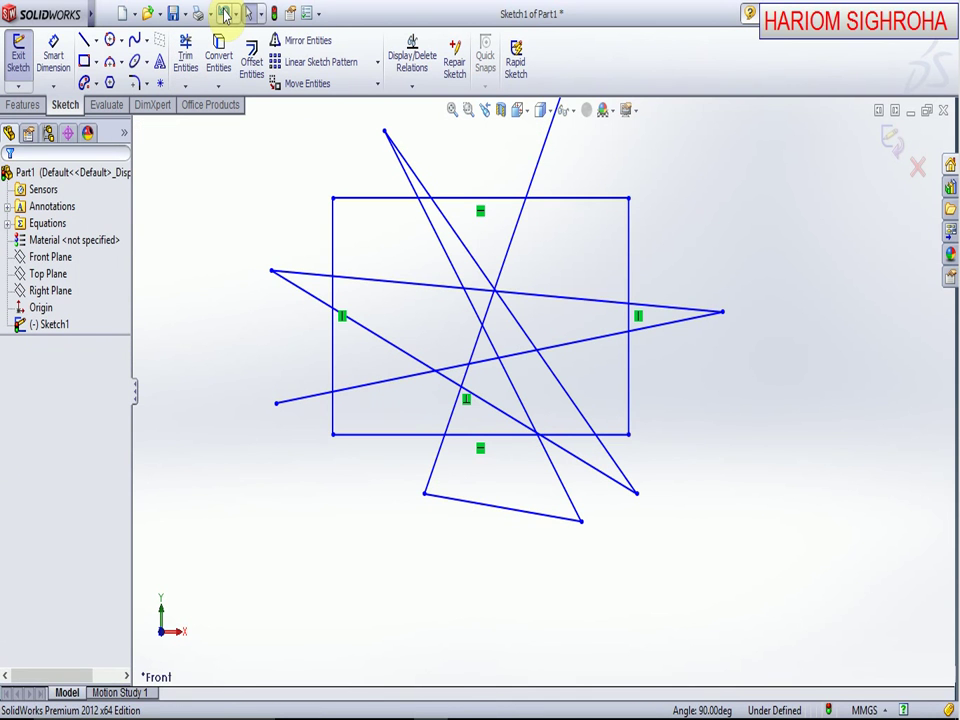
click(185, 53)
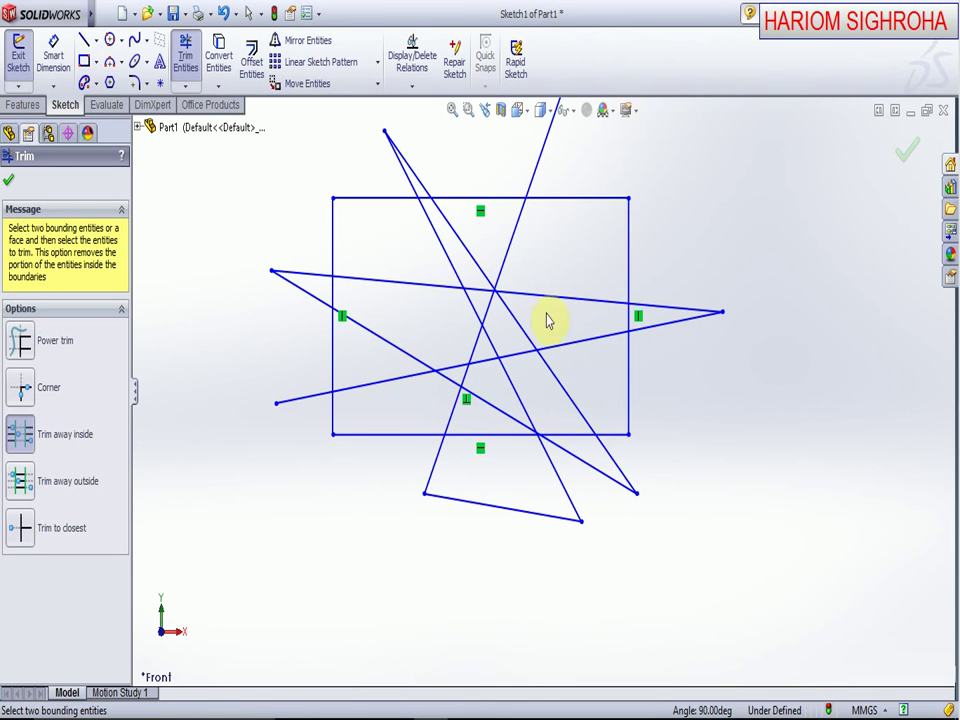
Trim away outside the rectangle's right and left edges on both near-horizontal crossing lines
click(629, 355)
click(22, 480)
click(629, 274)
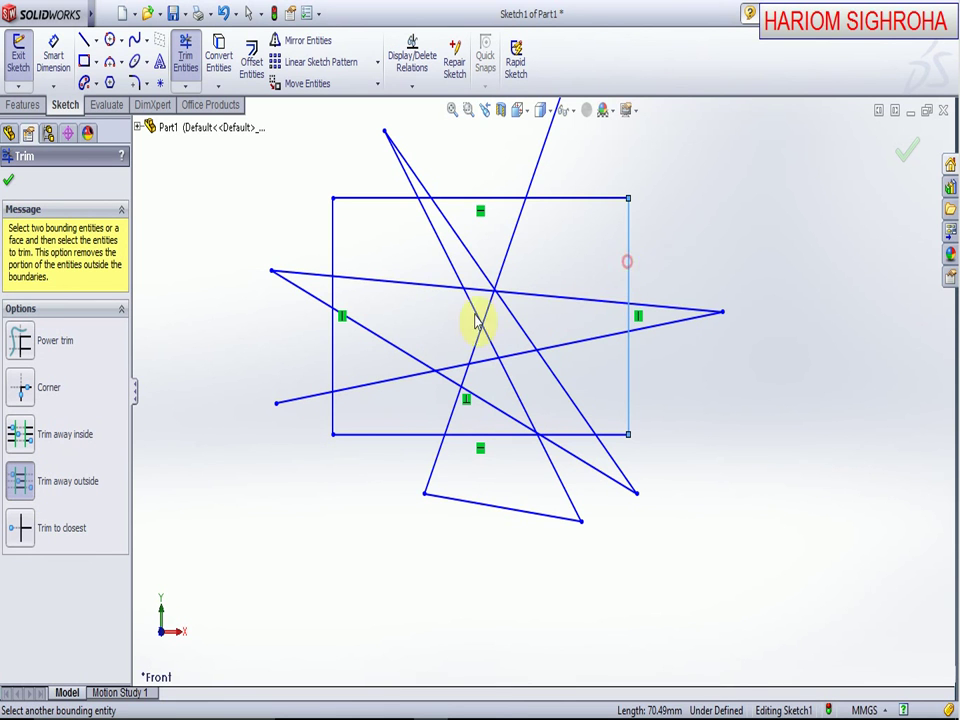
click(335, 270)
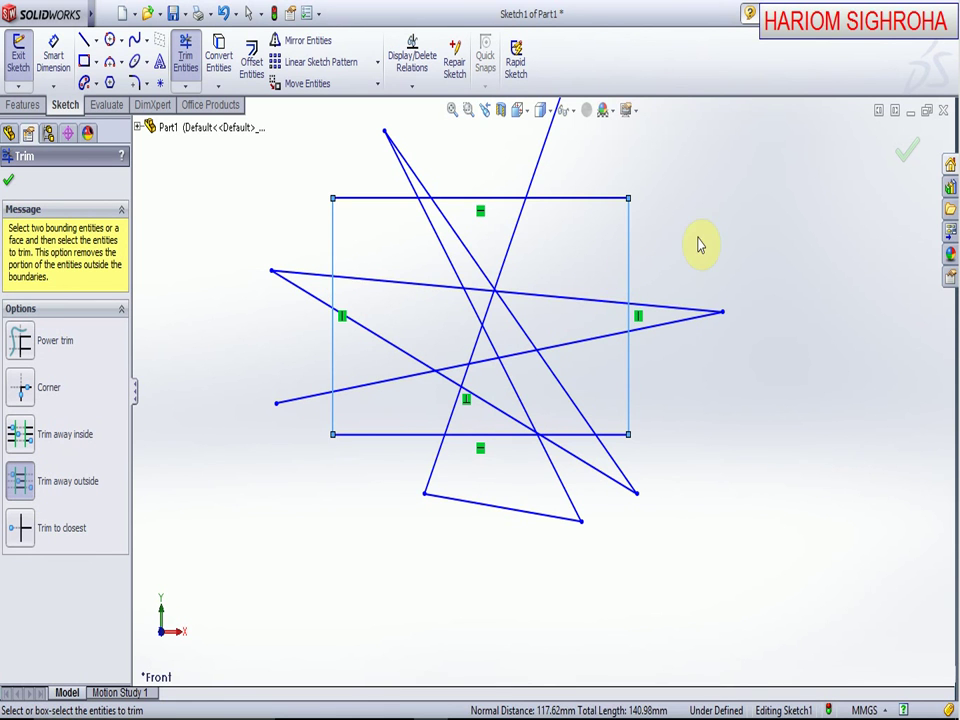
click(704, 311)
click(682, 320)
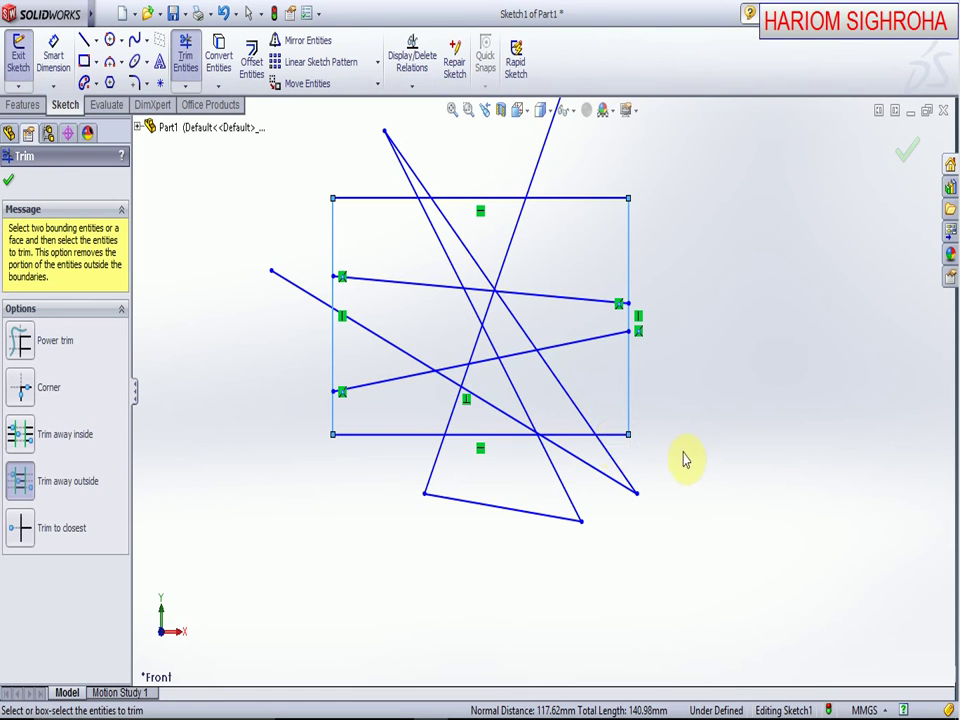
click(10, 181)
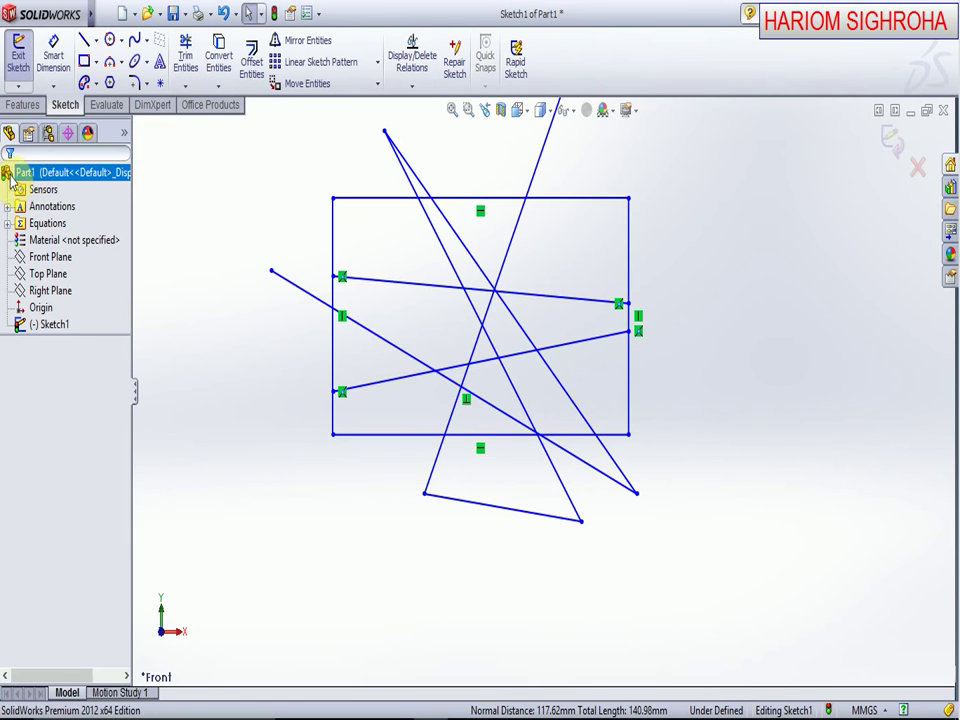
click(186, 58)
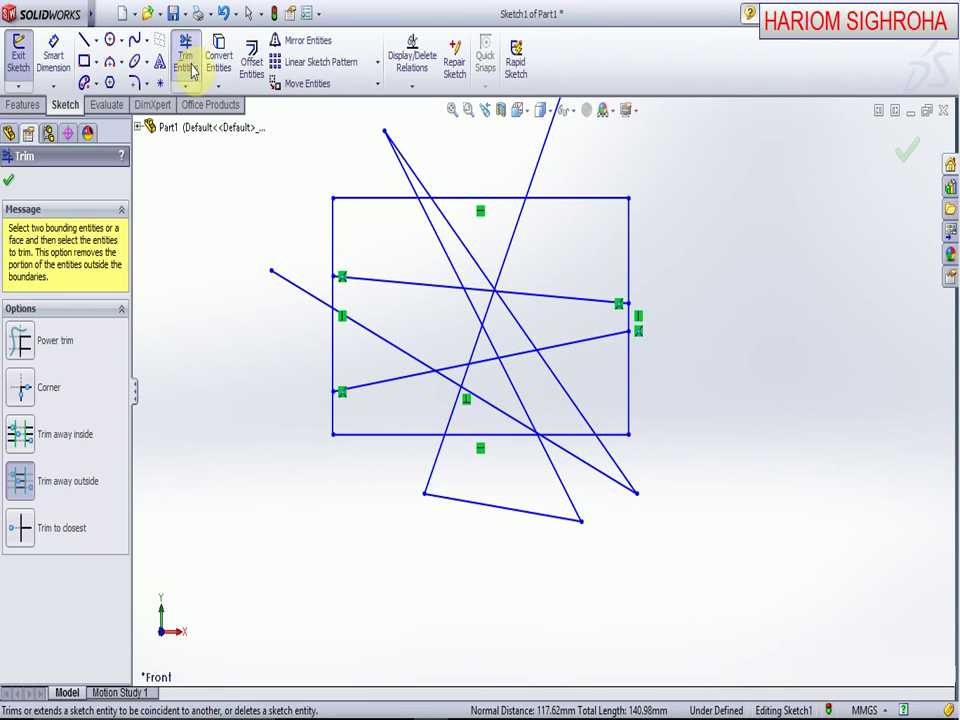
Trim to closest eight segments: bottom and right edge pieces, diagonal and crossing-line stubs
click(80, 537)
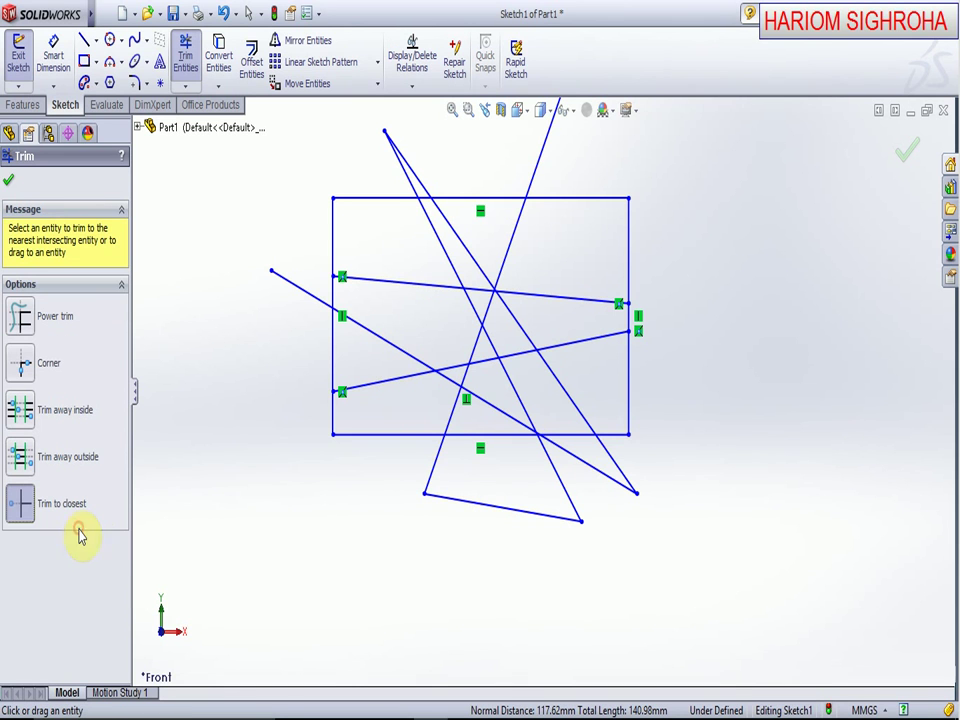
click(618, 436)
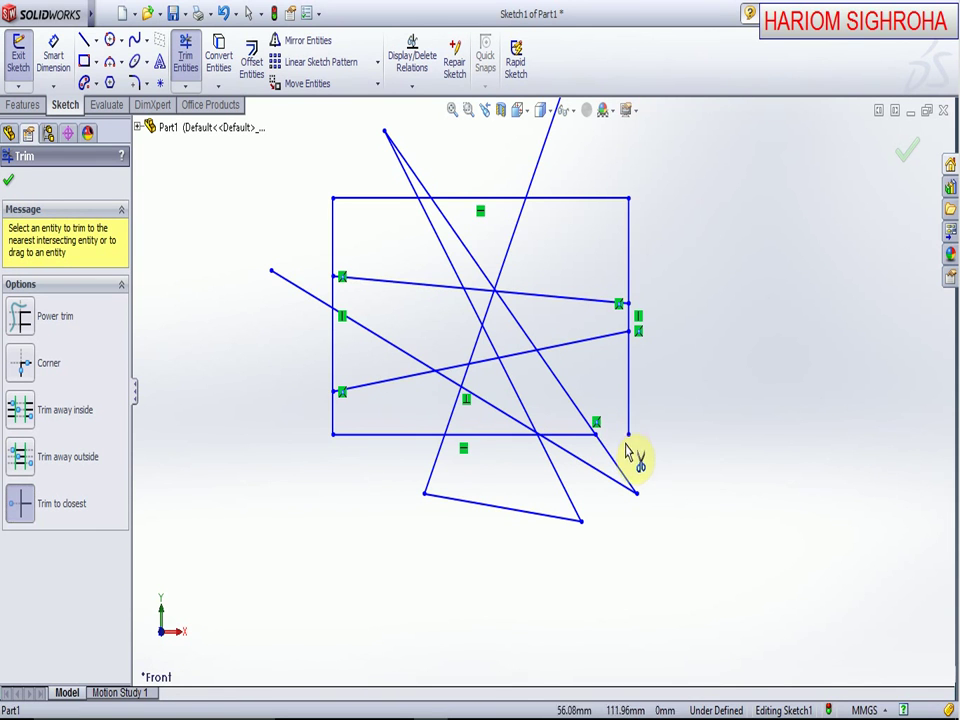
click(557, 436)
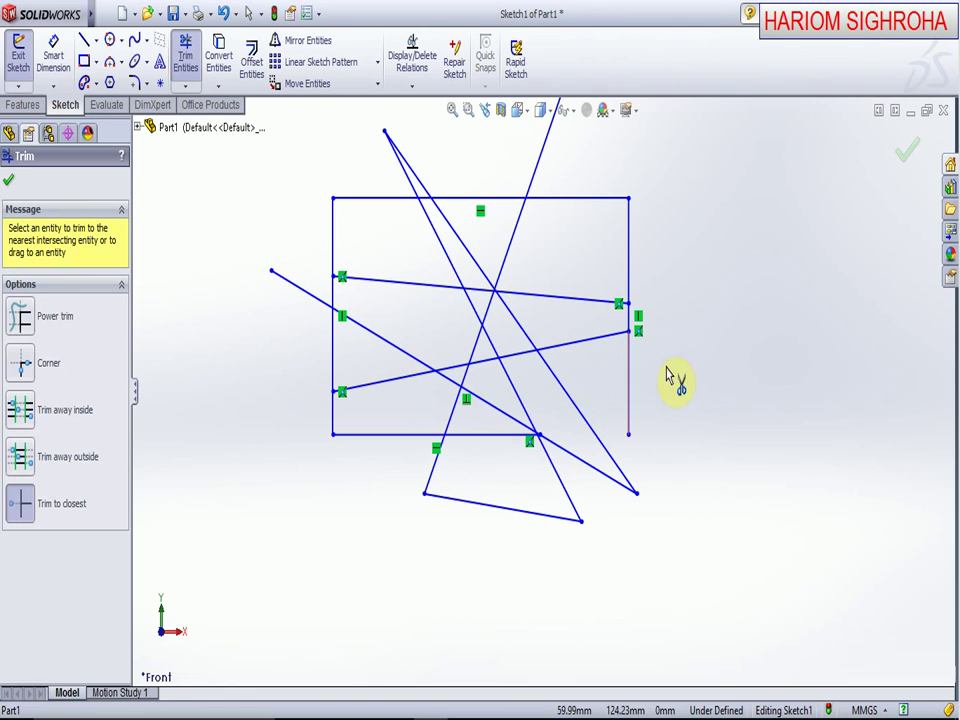
click(630, 320)
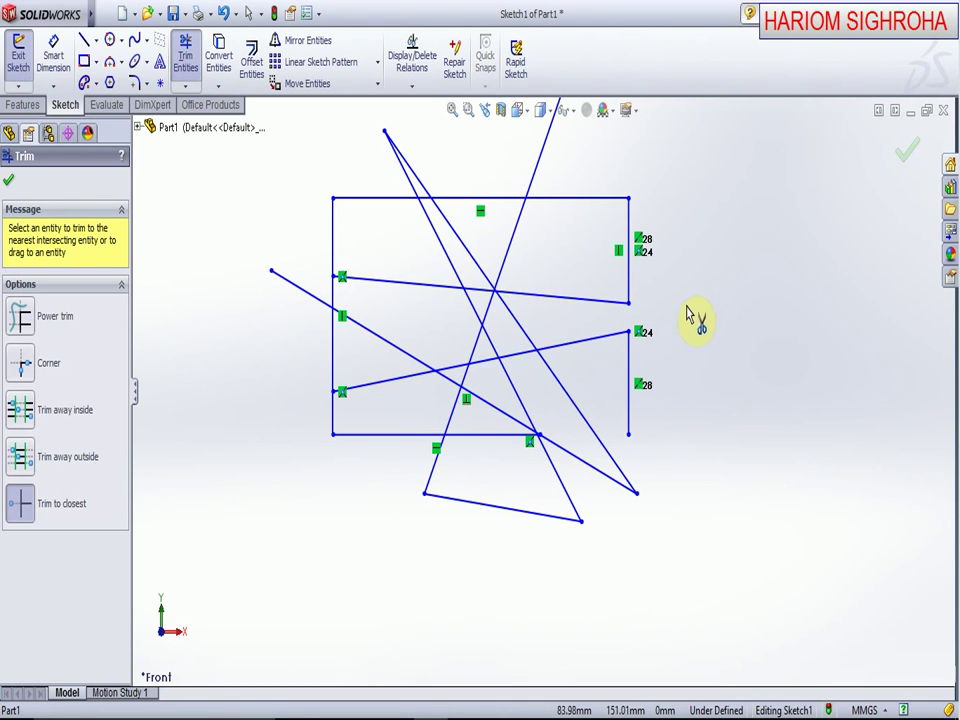
click(382, 342)
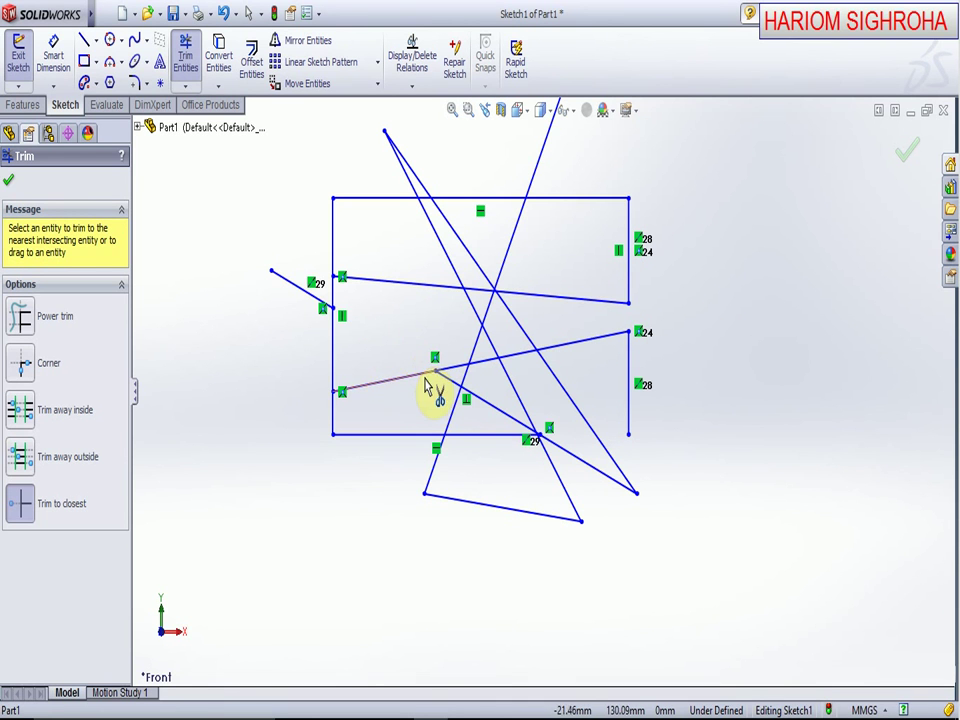
click(482, 290)
click(490, 312)
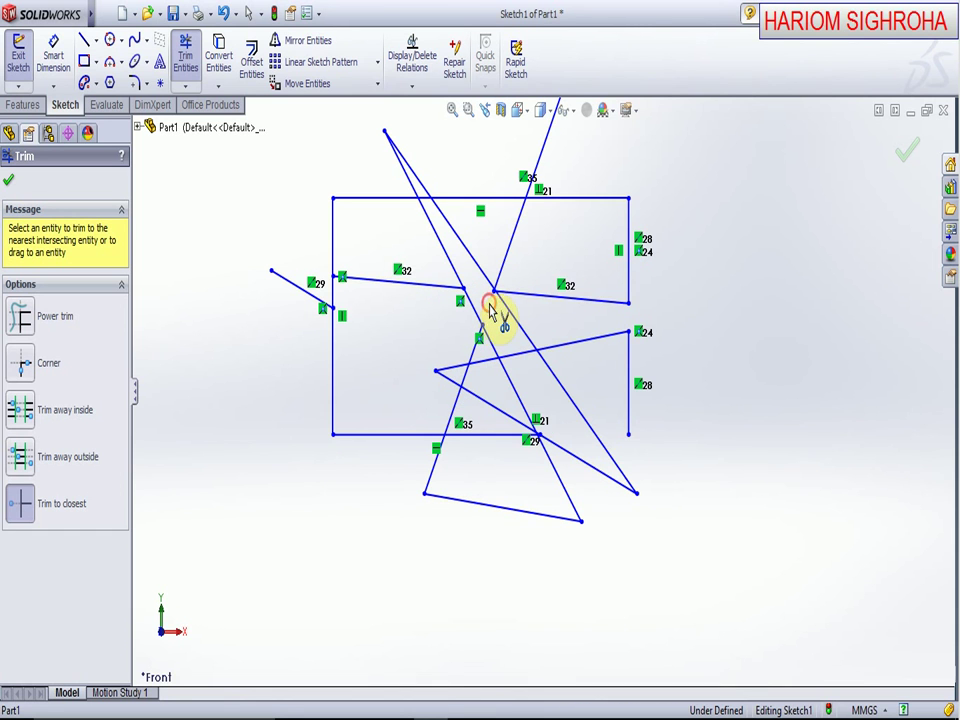
click(553, 299)
click(480, 360)
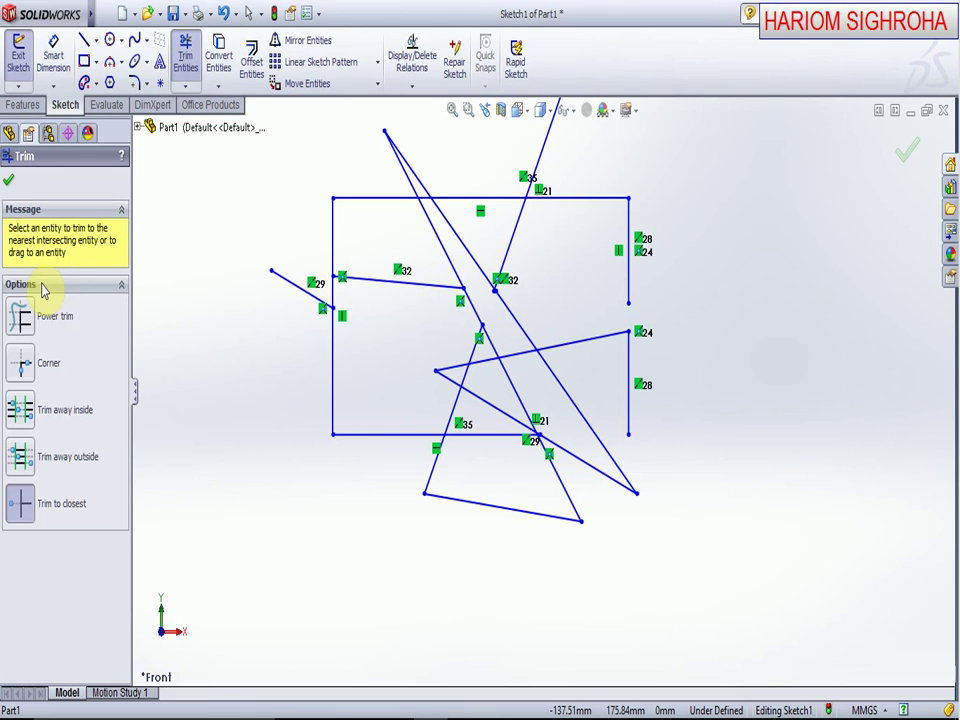
Close Trim, box-select all sketch geometry and delete it
click(12, 186)
scroll(536, 193, down, 2)
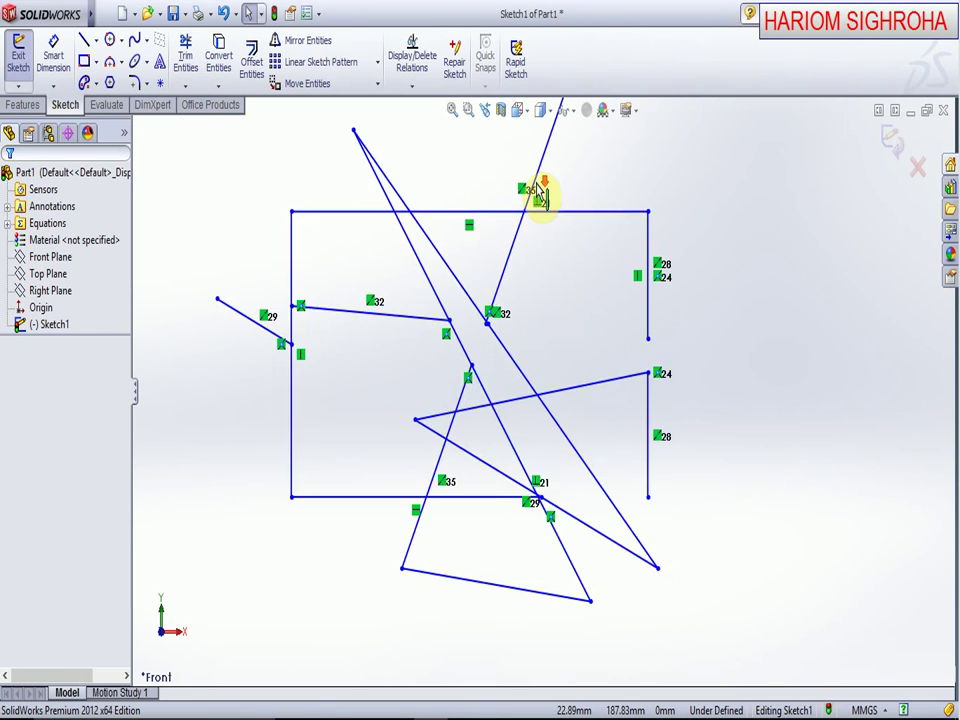
scroll(536, 214, up, 4)
mouse_move(350, 193)
mouse_down()
mouse_move(756, 544)
mouse_move(746, 542)
mouse_up()
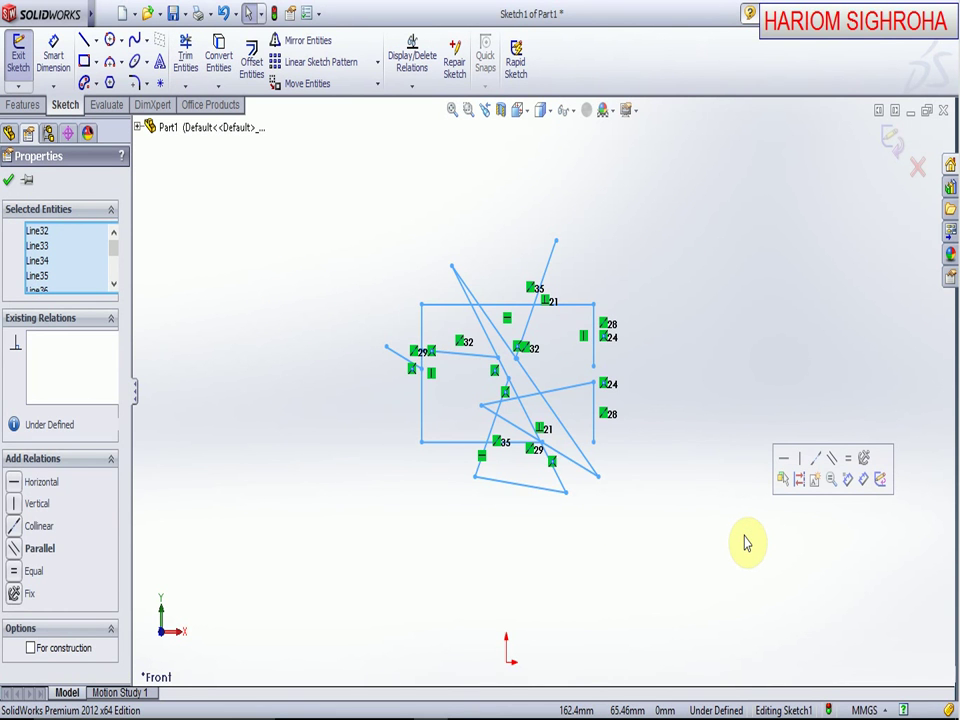
key(Delete)
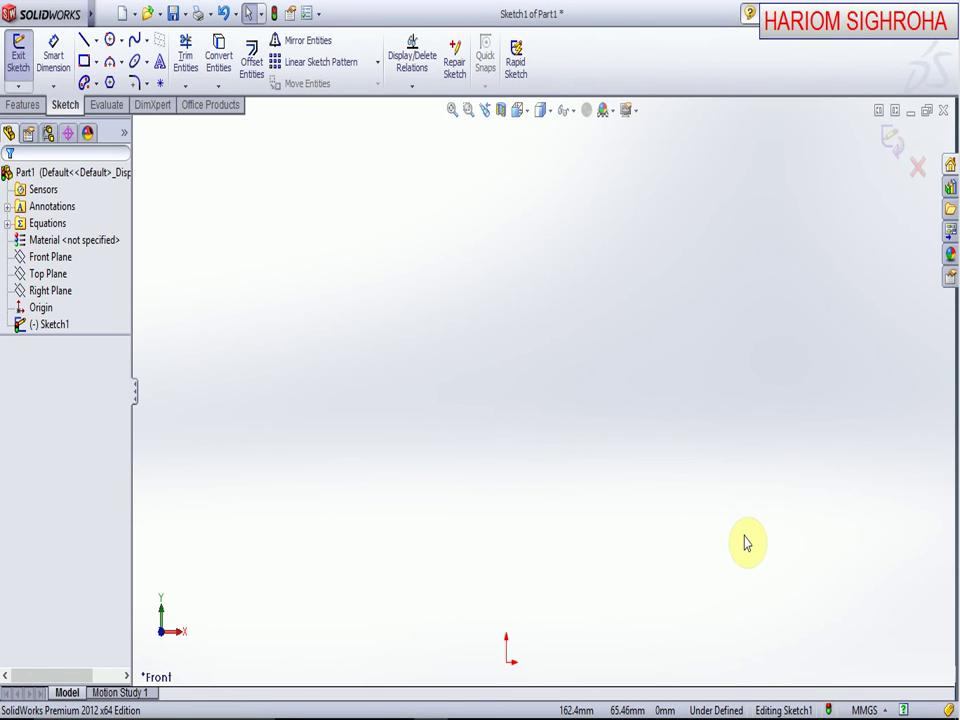